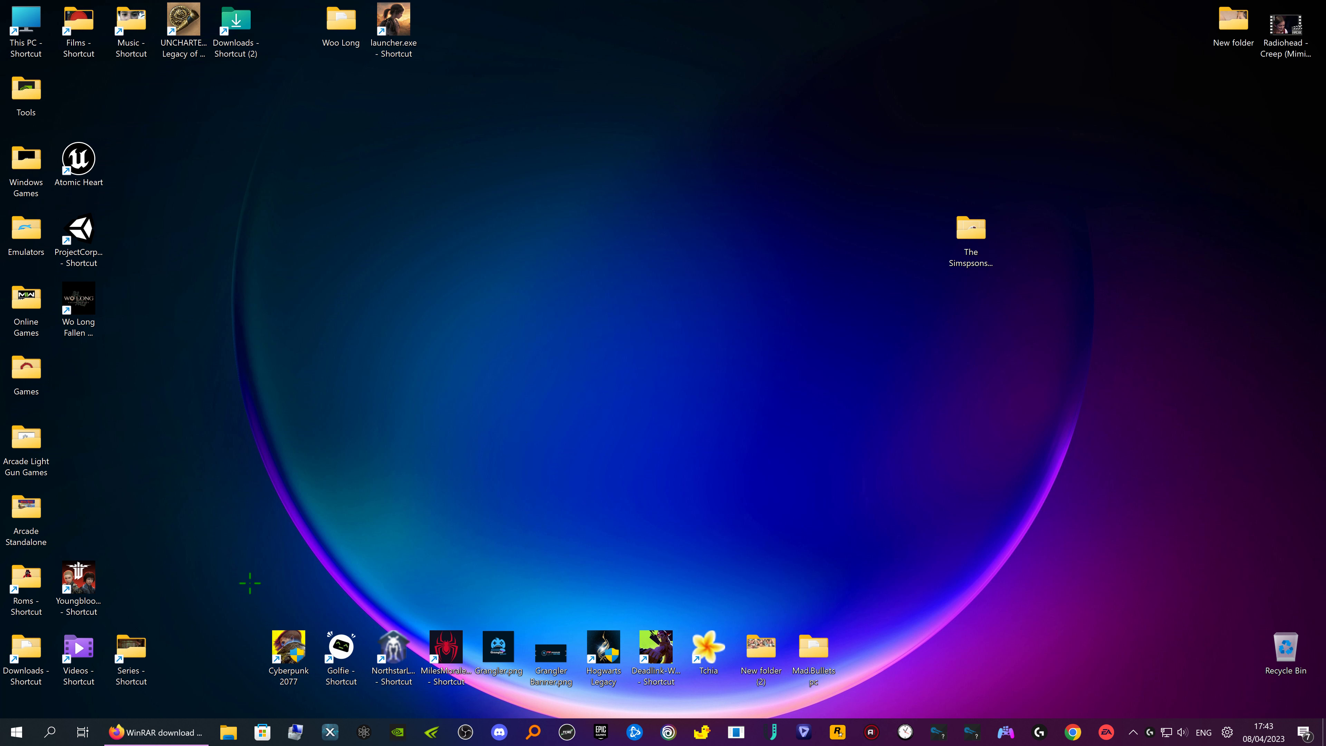
Switch to the browser and download the WinRAR 6.21 trial installer from the WinRAR website
left_click(156, 732)
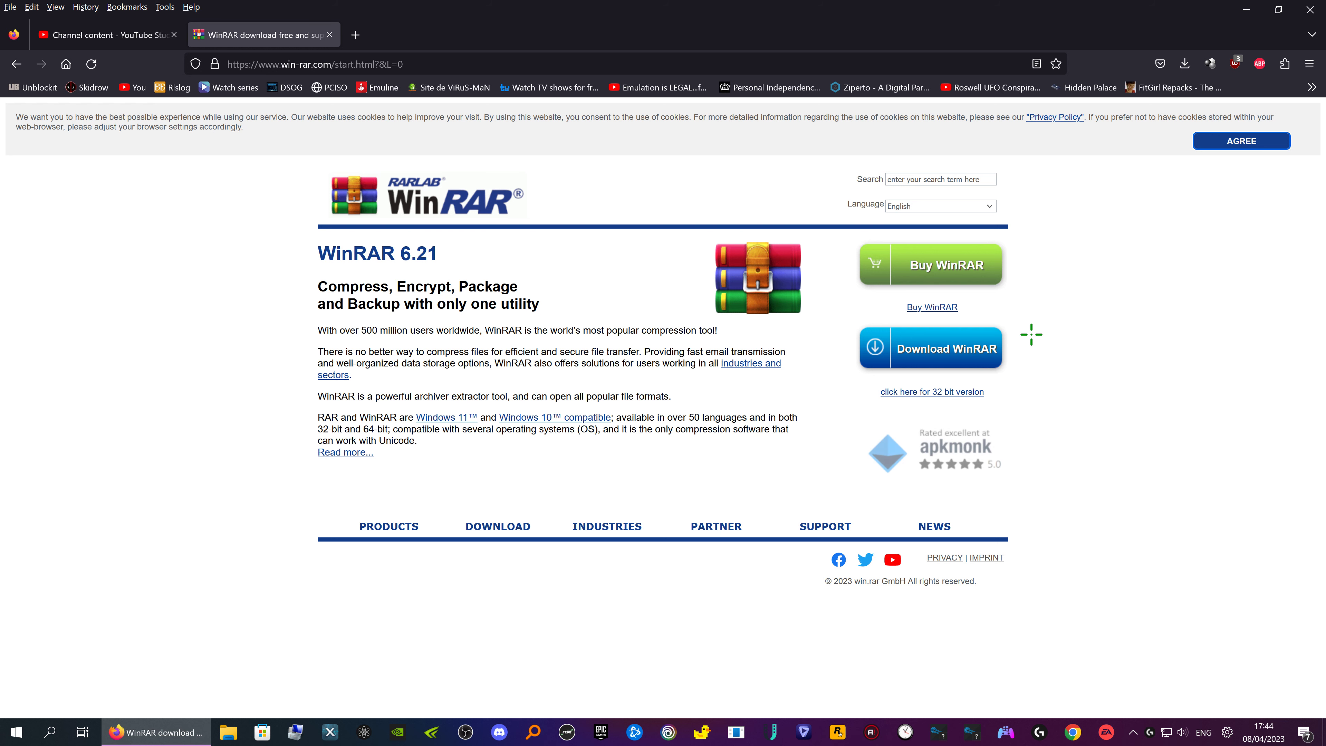
left_click(966, 360)
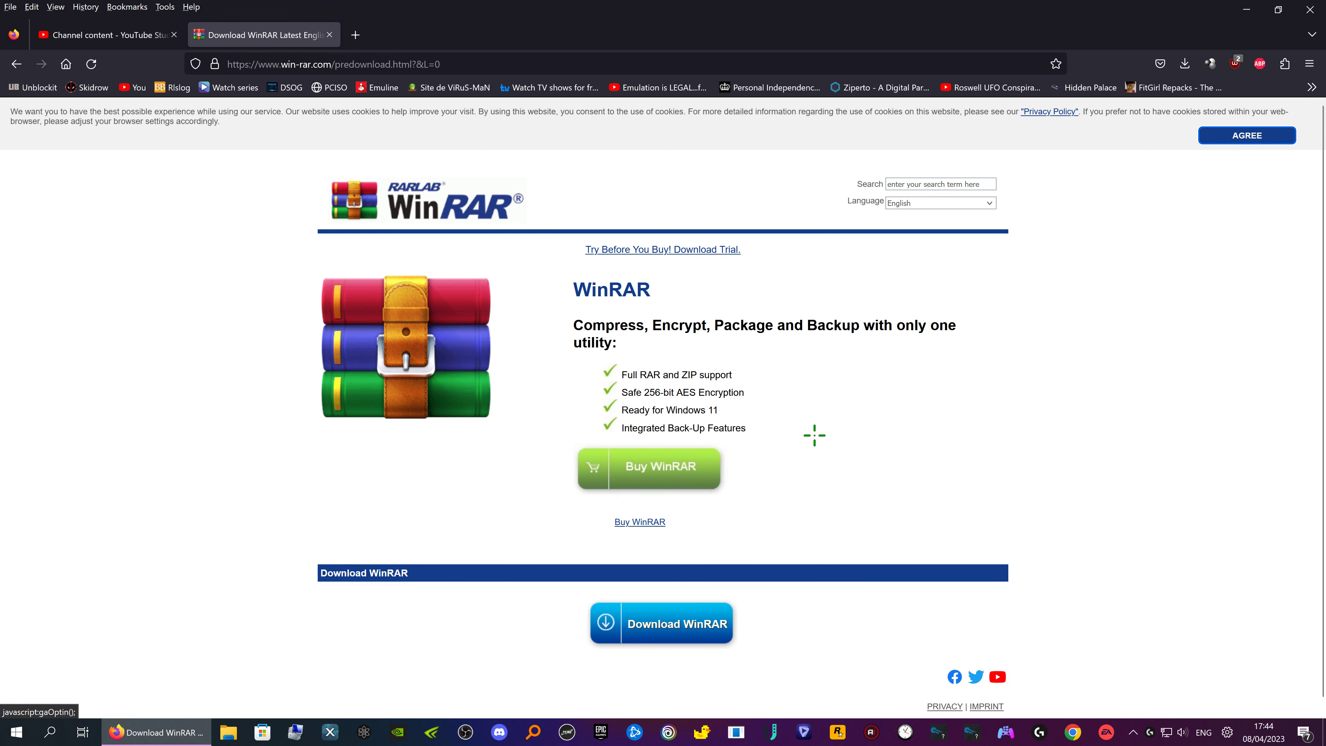
scroll(795, 418, "down", 1)
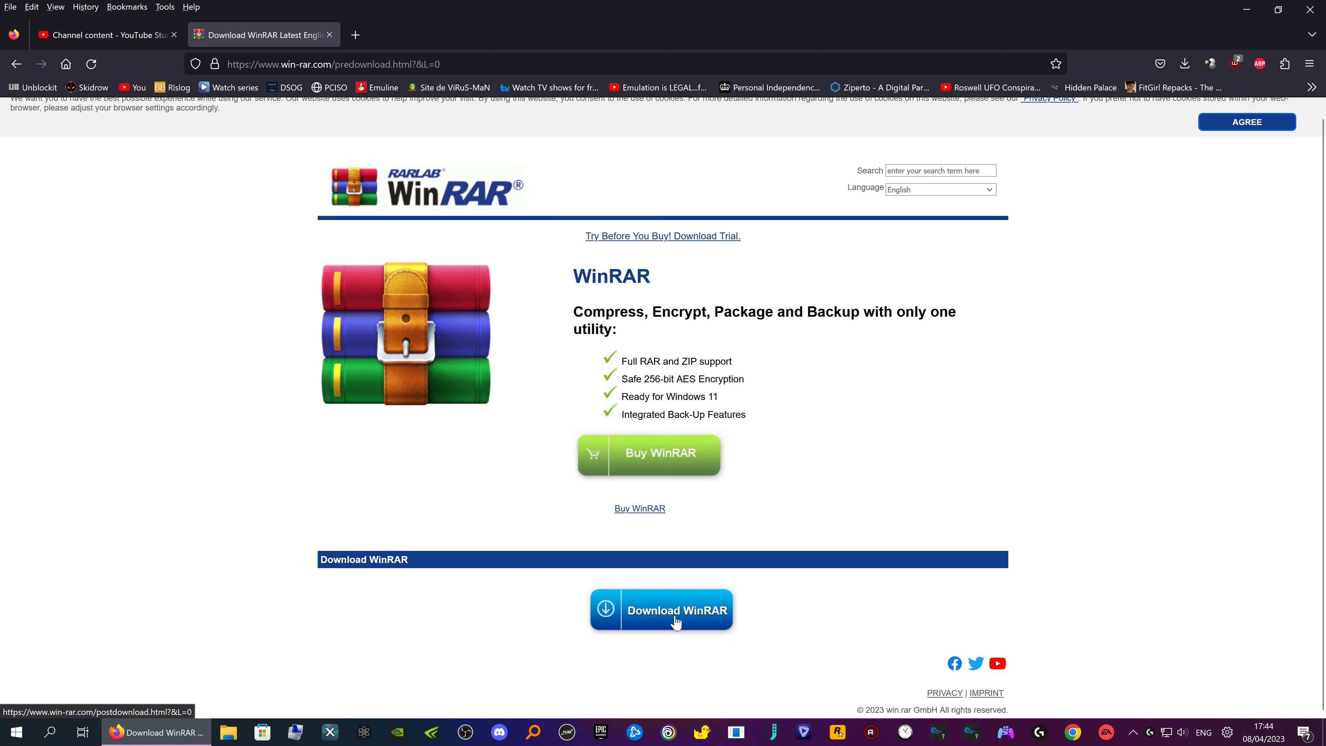
left_click(667, 610)
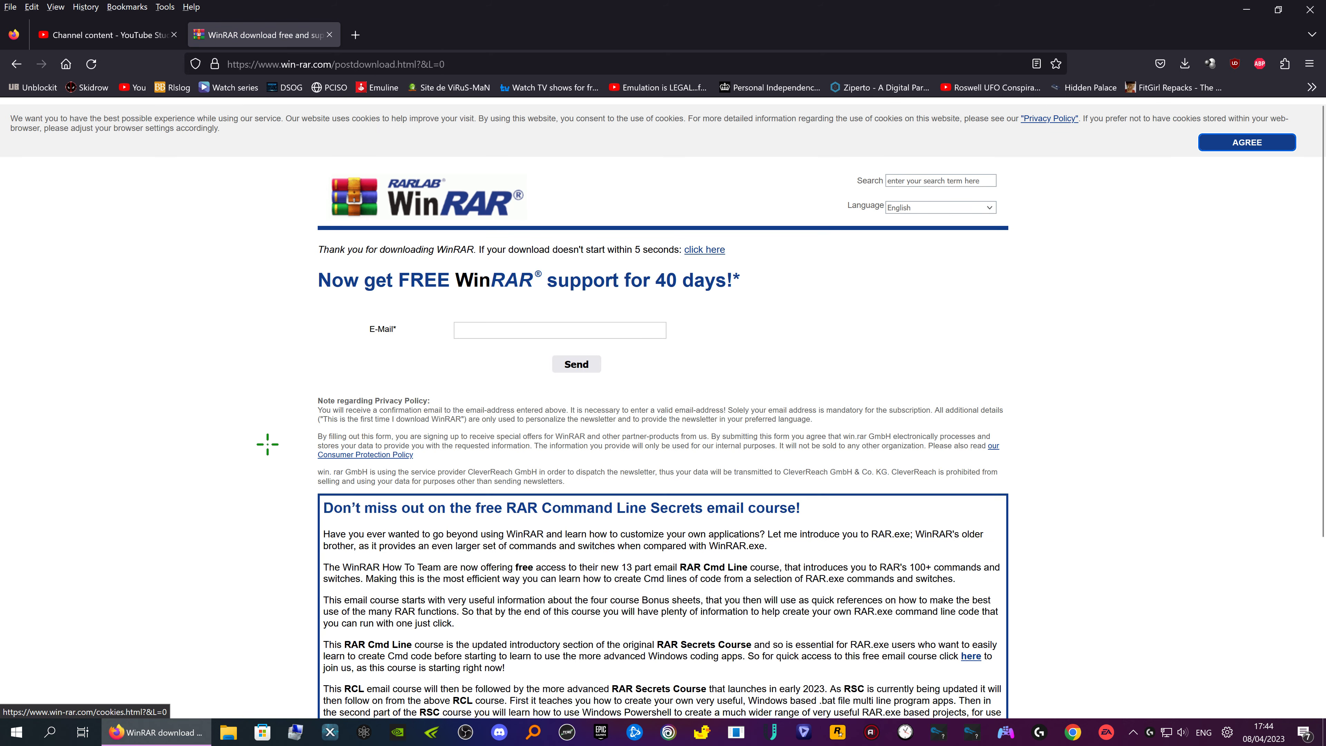
scroll(239, 440, "down", 4)
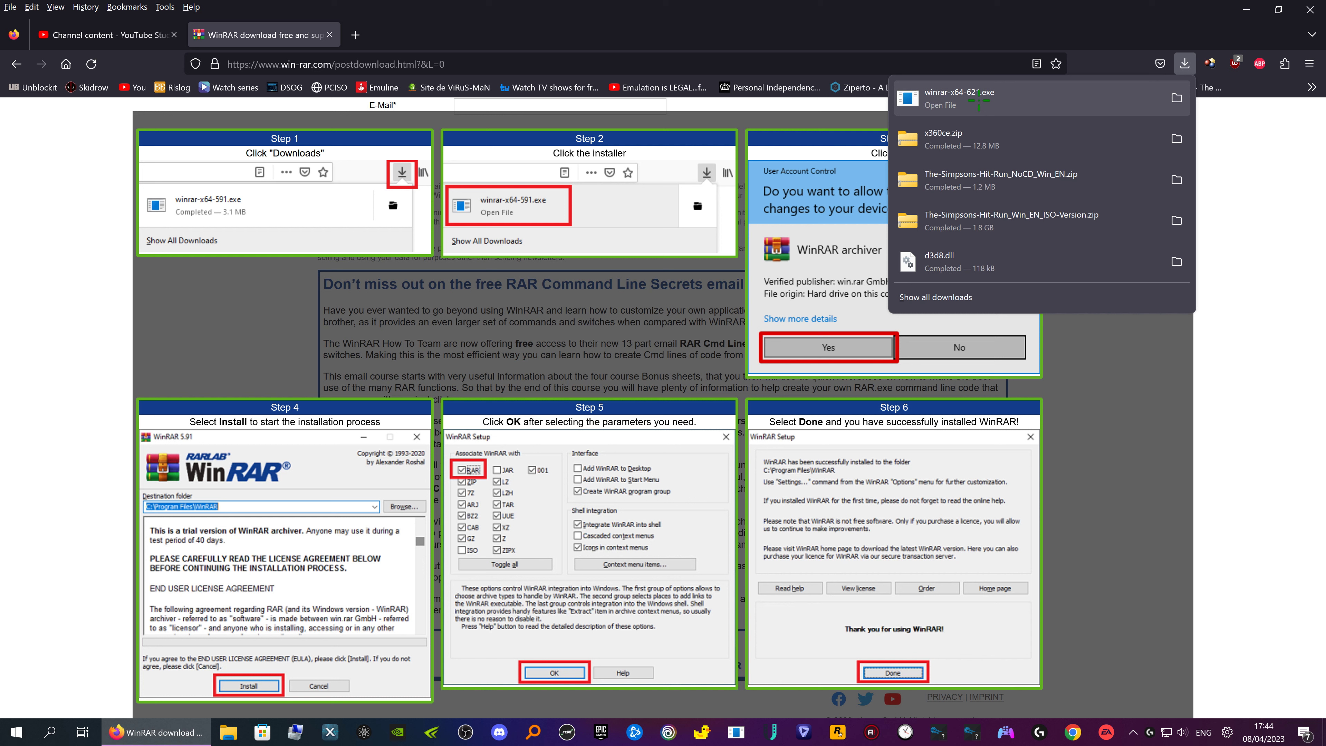
Run the downloaded winrar-x64-621.exe, look through the license agreement and install WinRAR to C:\Program Files\WinRAR
left_click(979, 99)
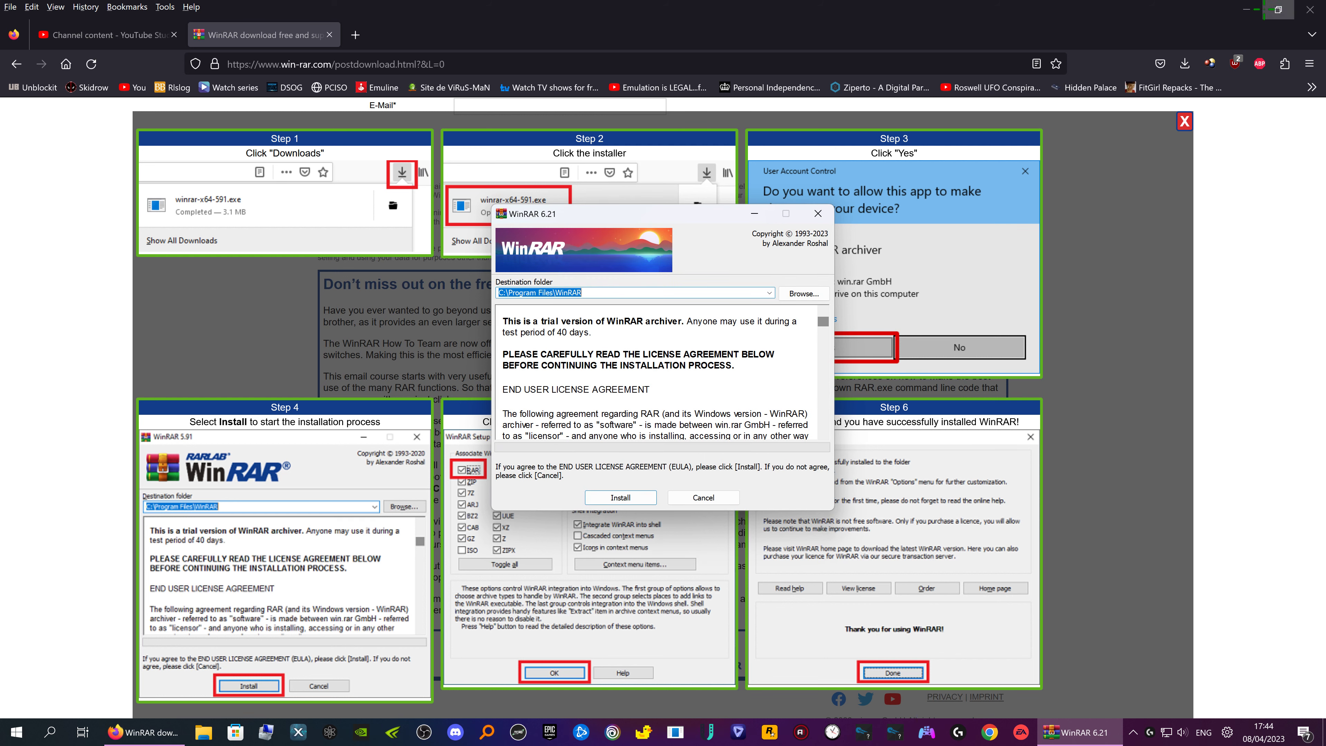
left_click(1247, 9)
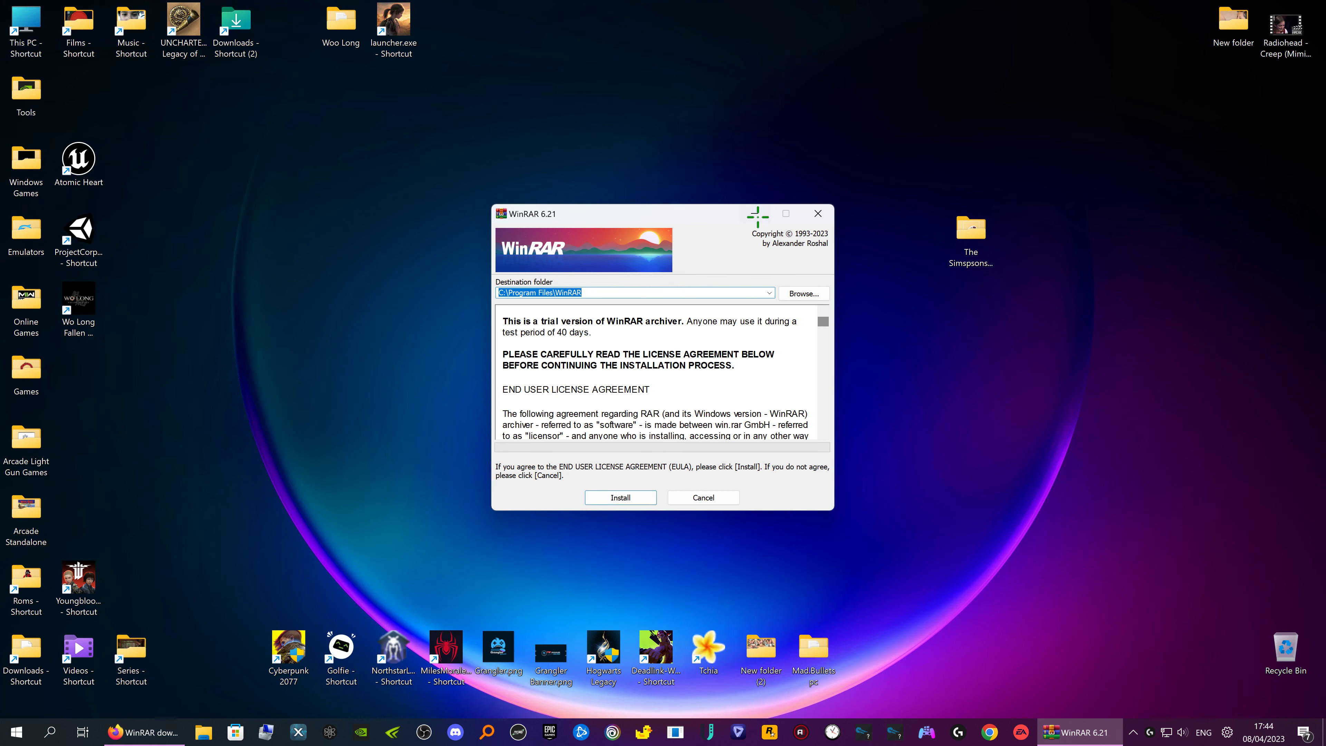
scroll(658, 379, "down", 5)
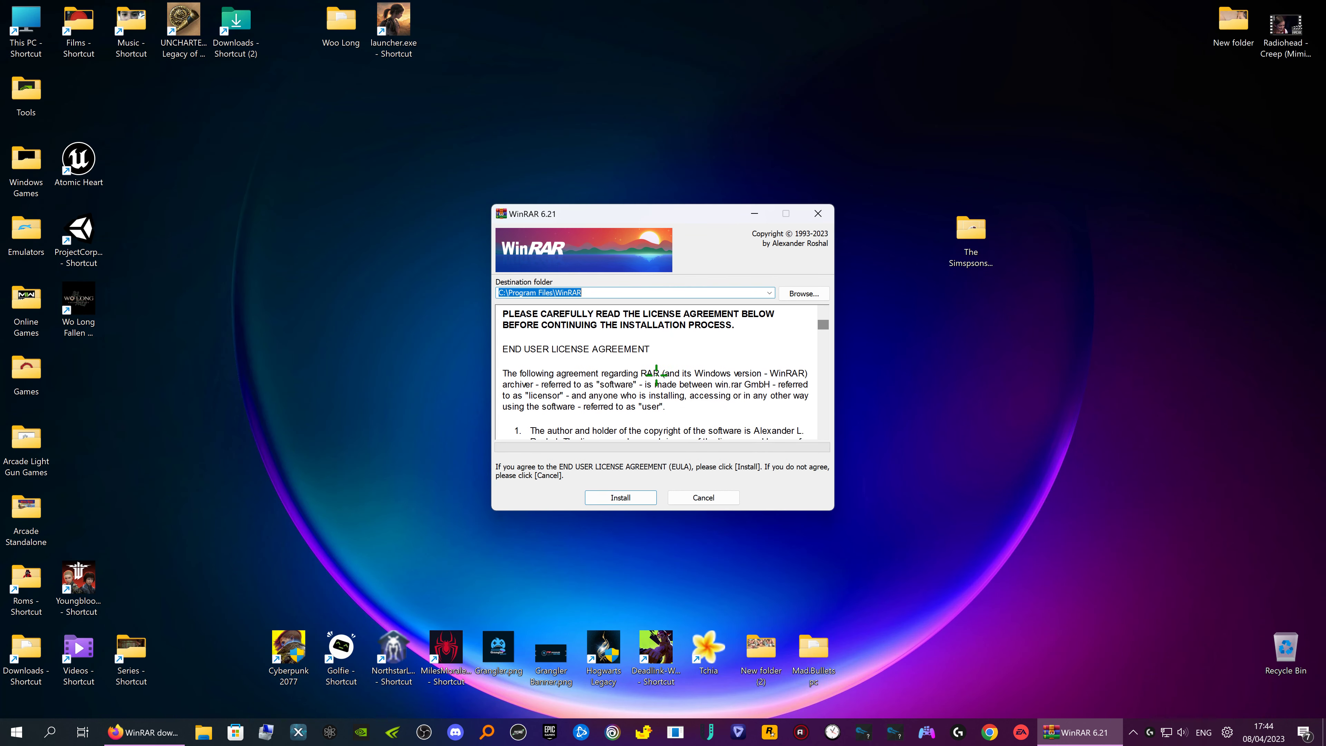
scroll(657, 378, "down", 10)
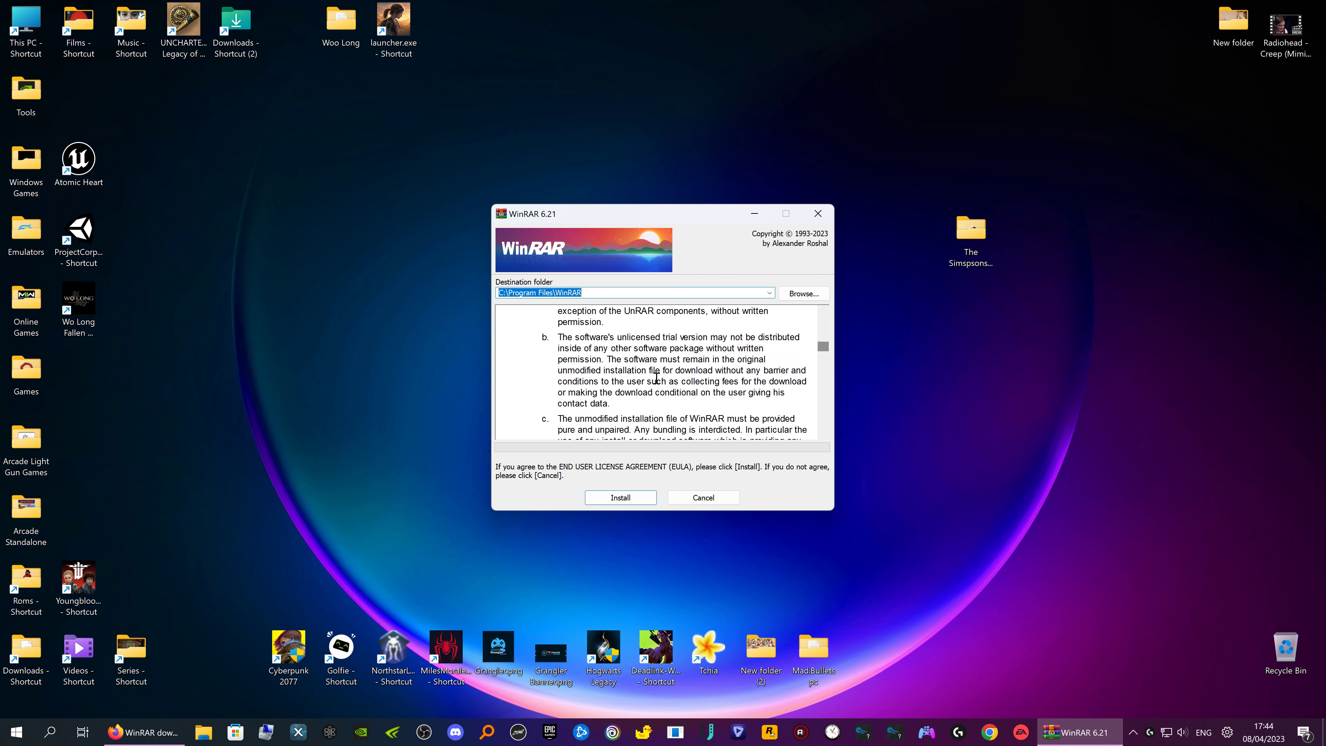
scroll(656, 378, "down", 5)
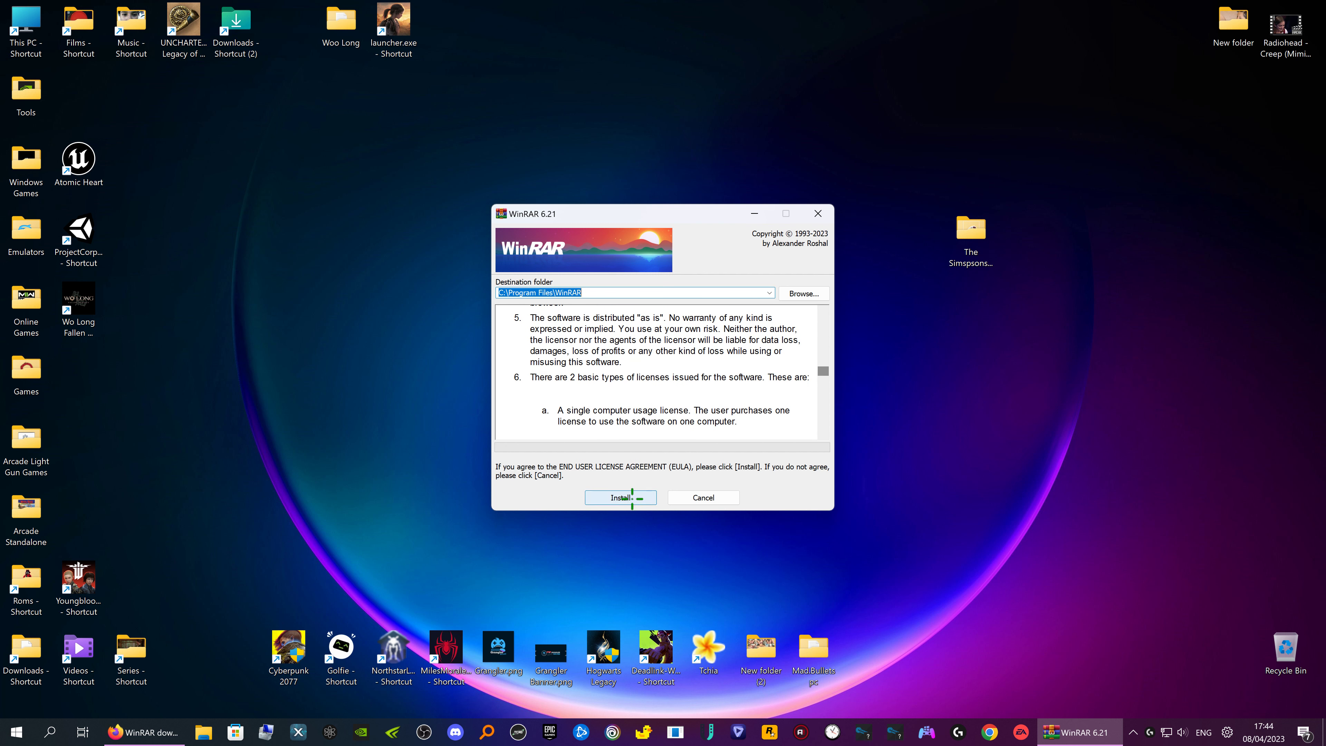
left_click(632, 498)
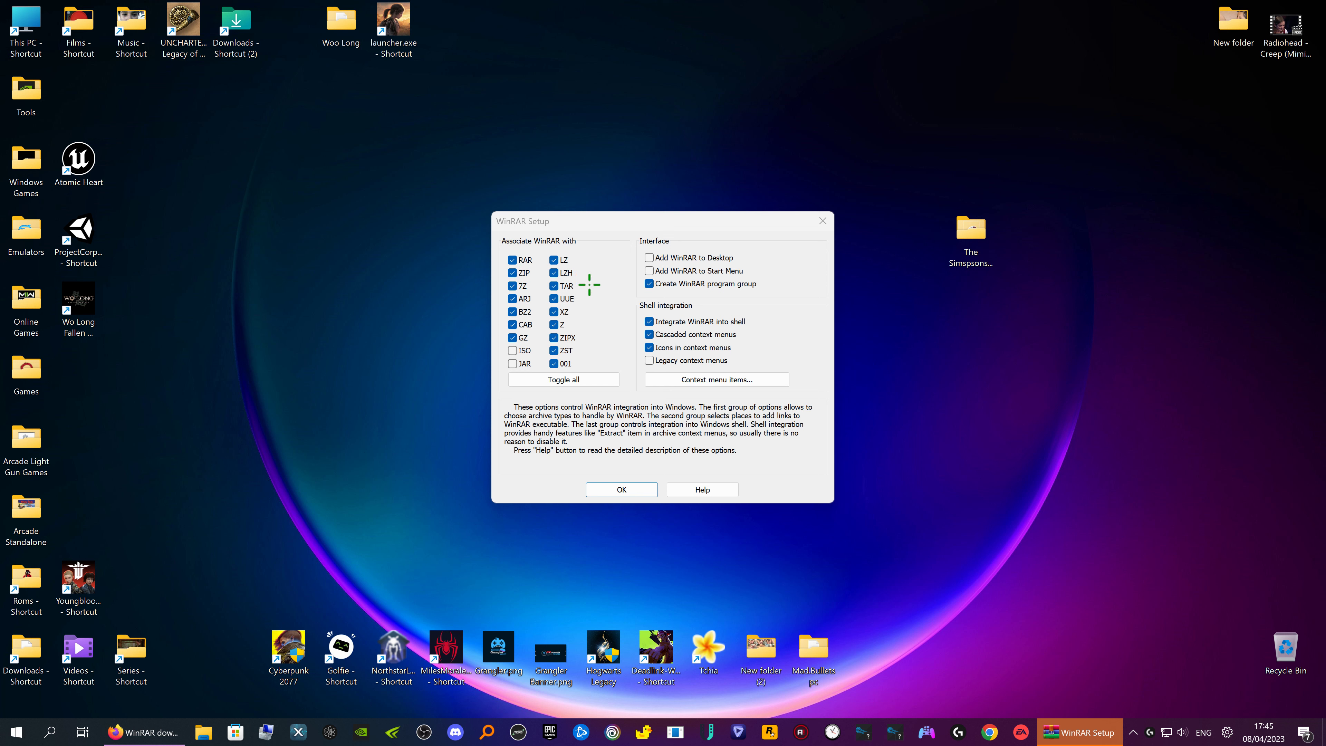
Accept the default file associations and shell integration, finish the WinRAR setup and close its program folder
left_click(624, 487)
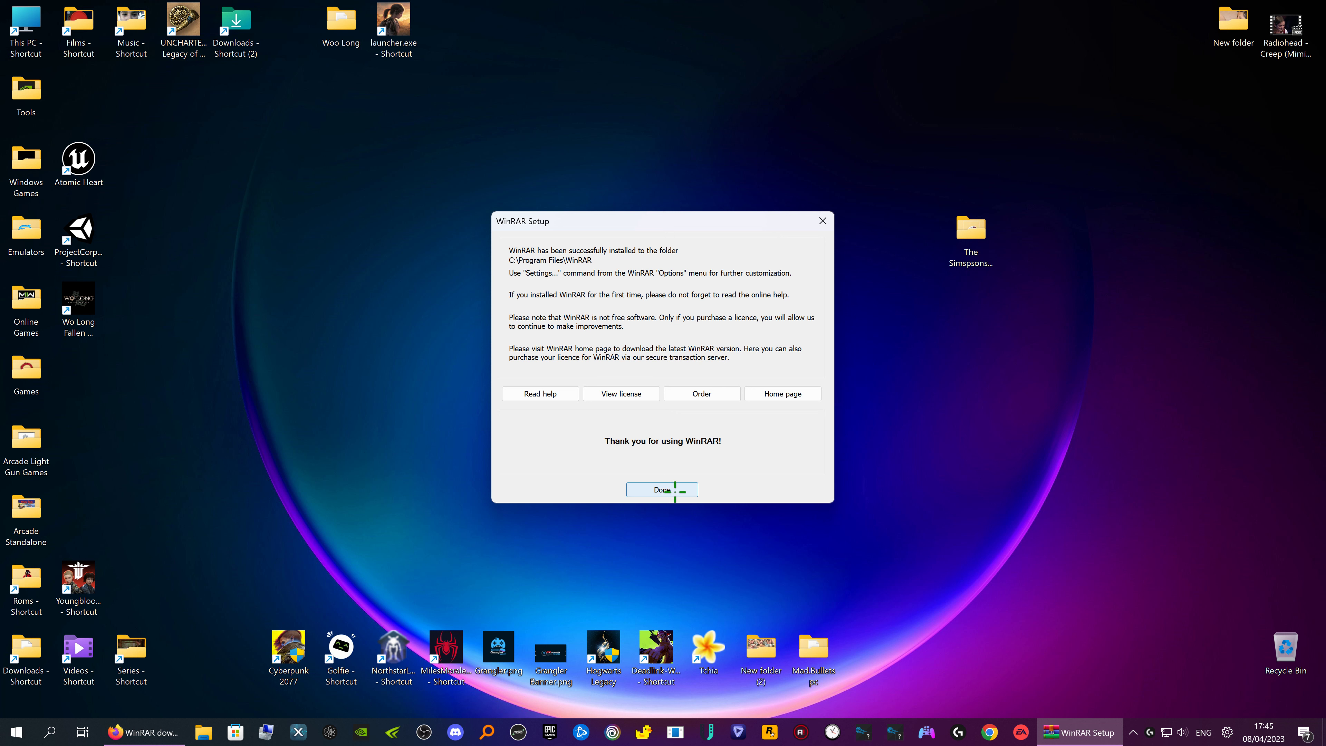
left_click(669, 490)
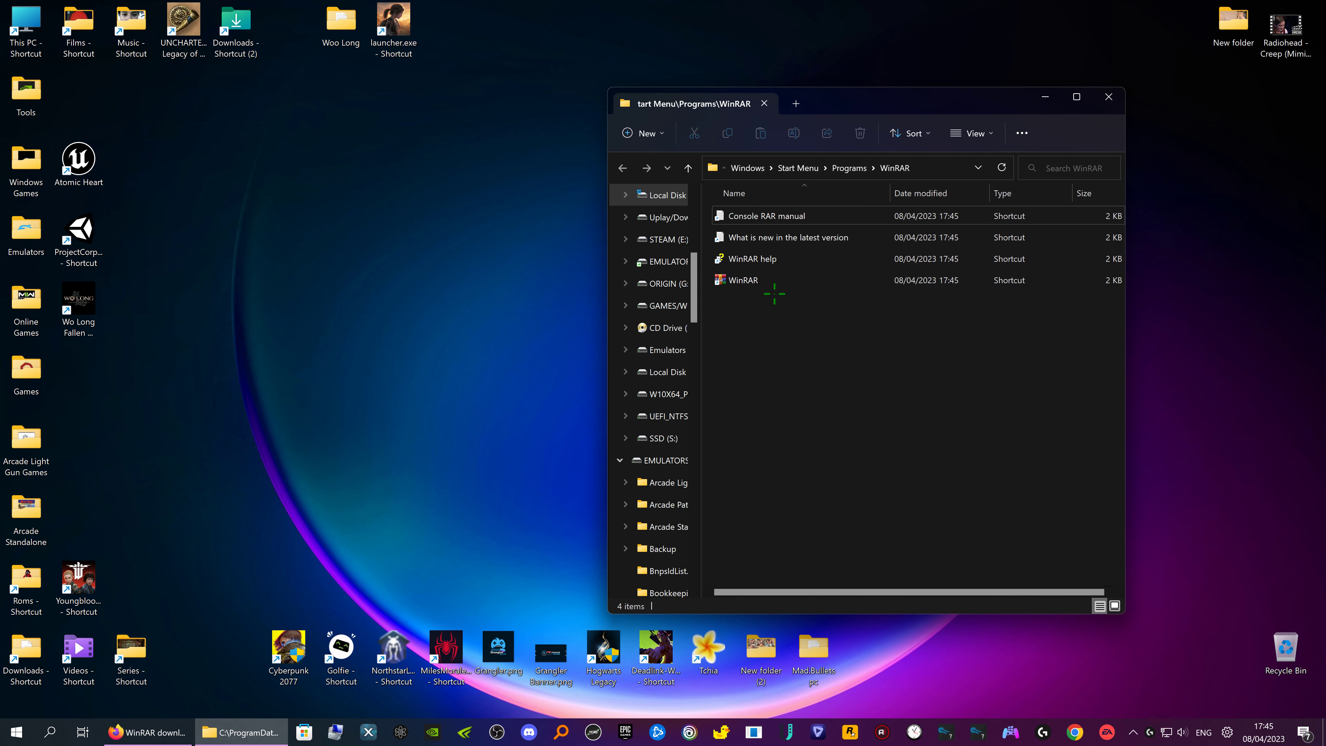
left_click(1109, 96)
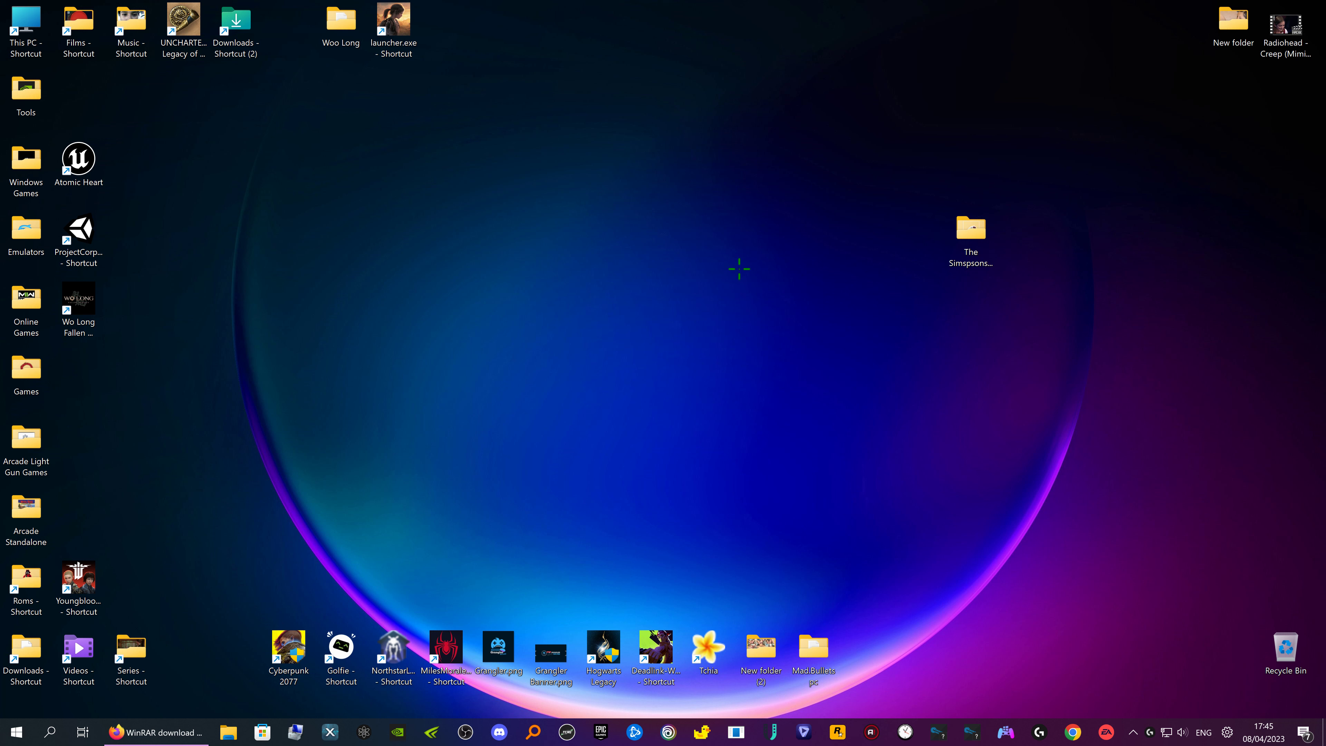
Move the "The Simspsons Hit And Run" folder to a spot farther up and left on the desktop
left_click_drag(971, 230, 918, 168)
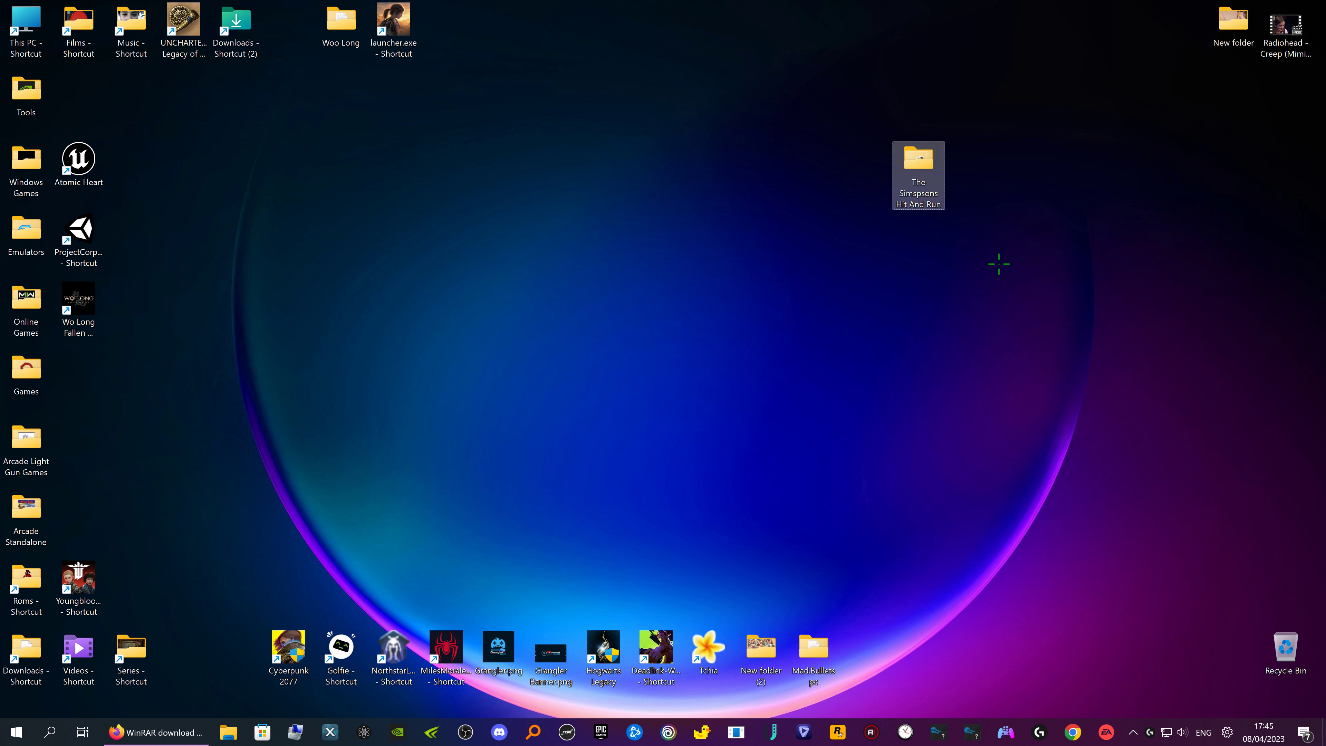
mouse_move(919, 159)
left_click(722, 226)
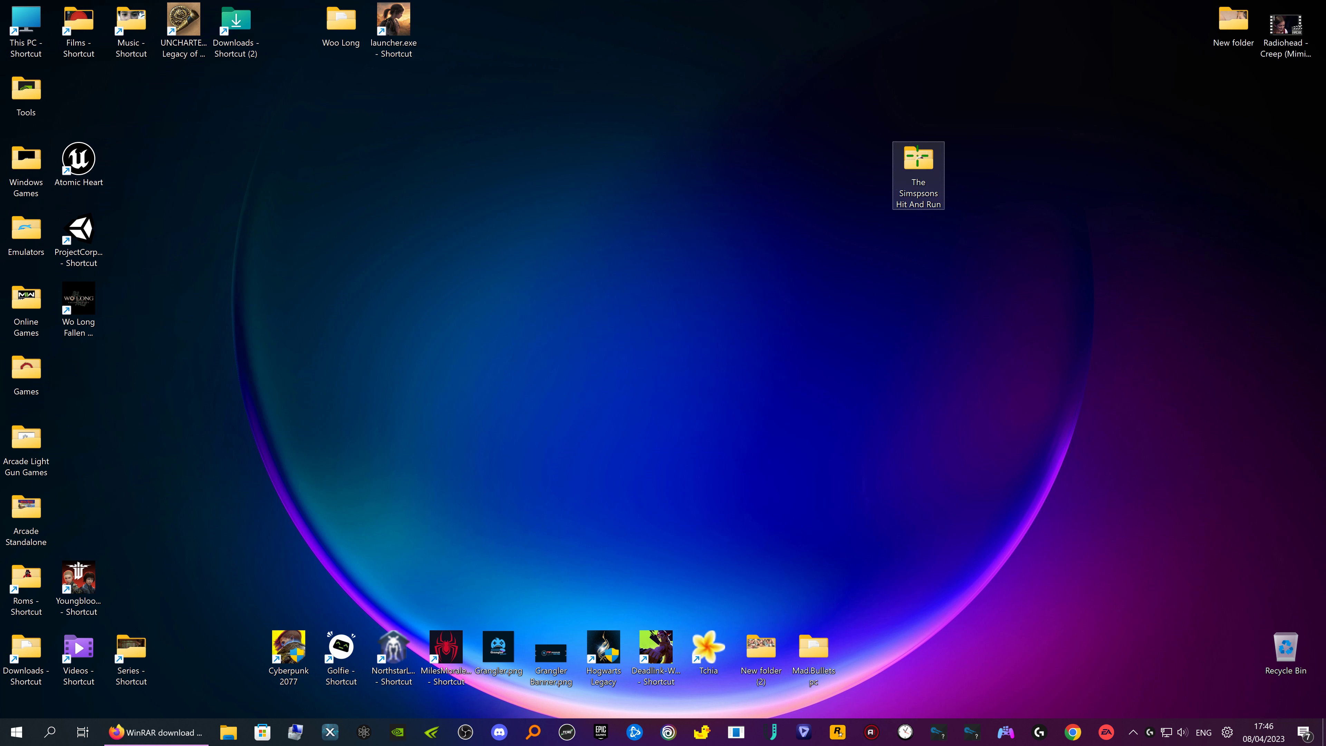
right_click(391, 238)
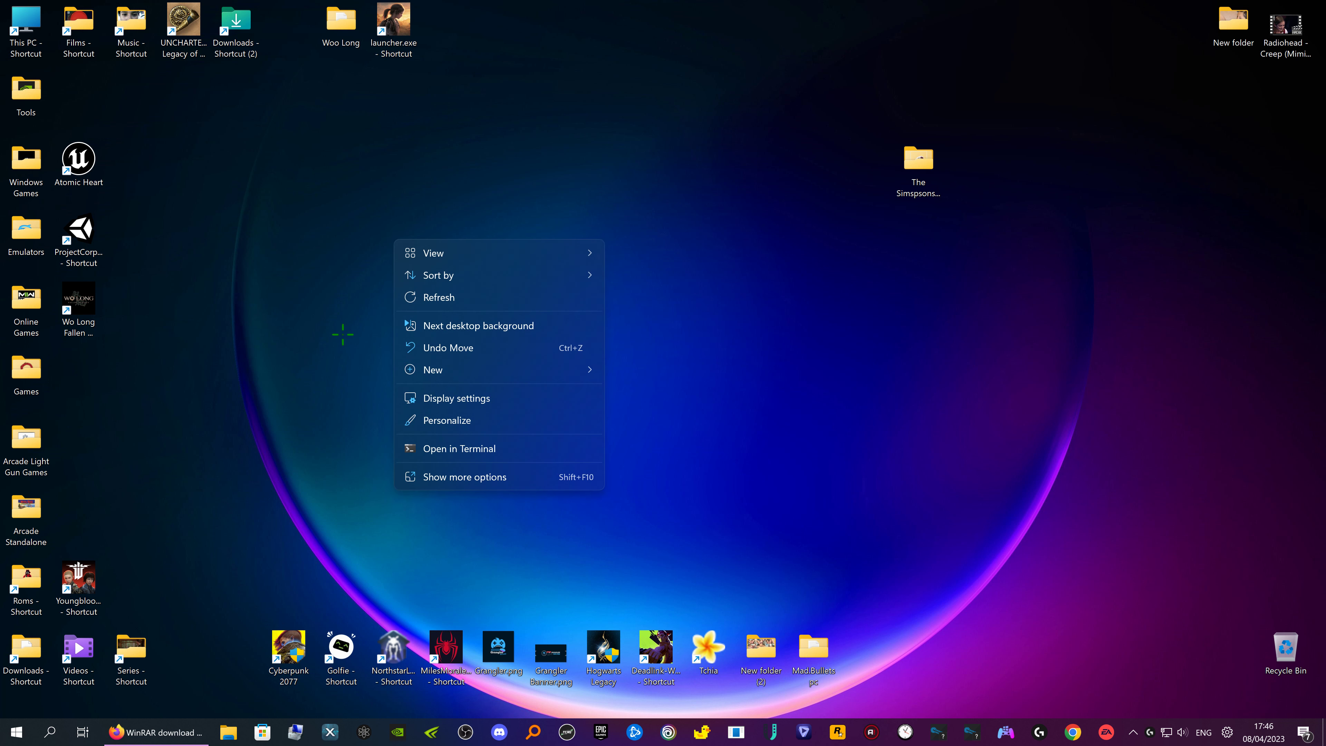
right_click(721, 299)
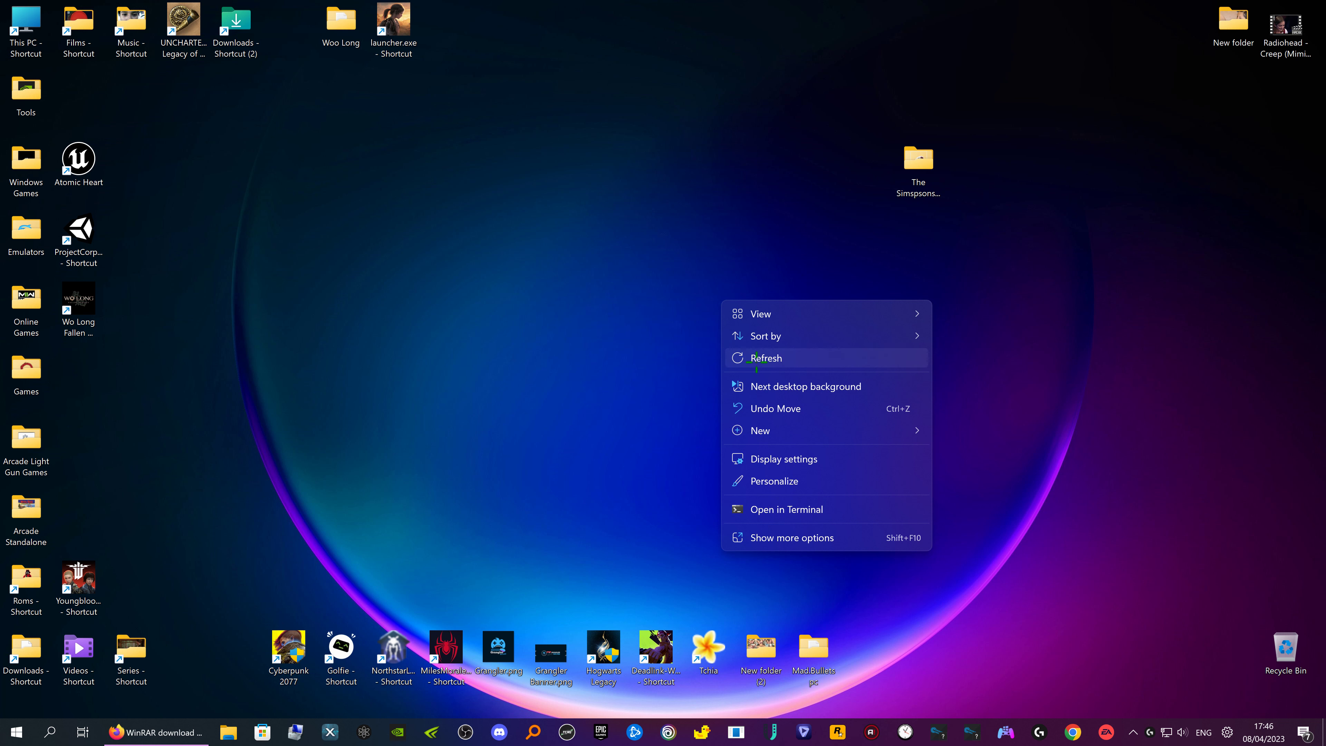
left_click(755, 358)
right_click(641, 374)
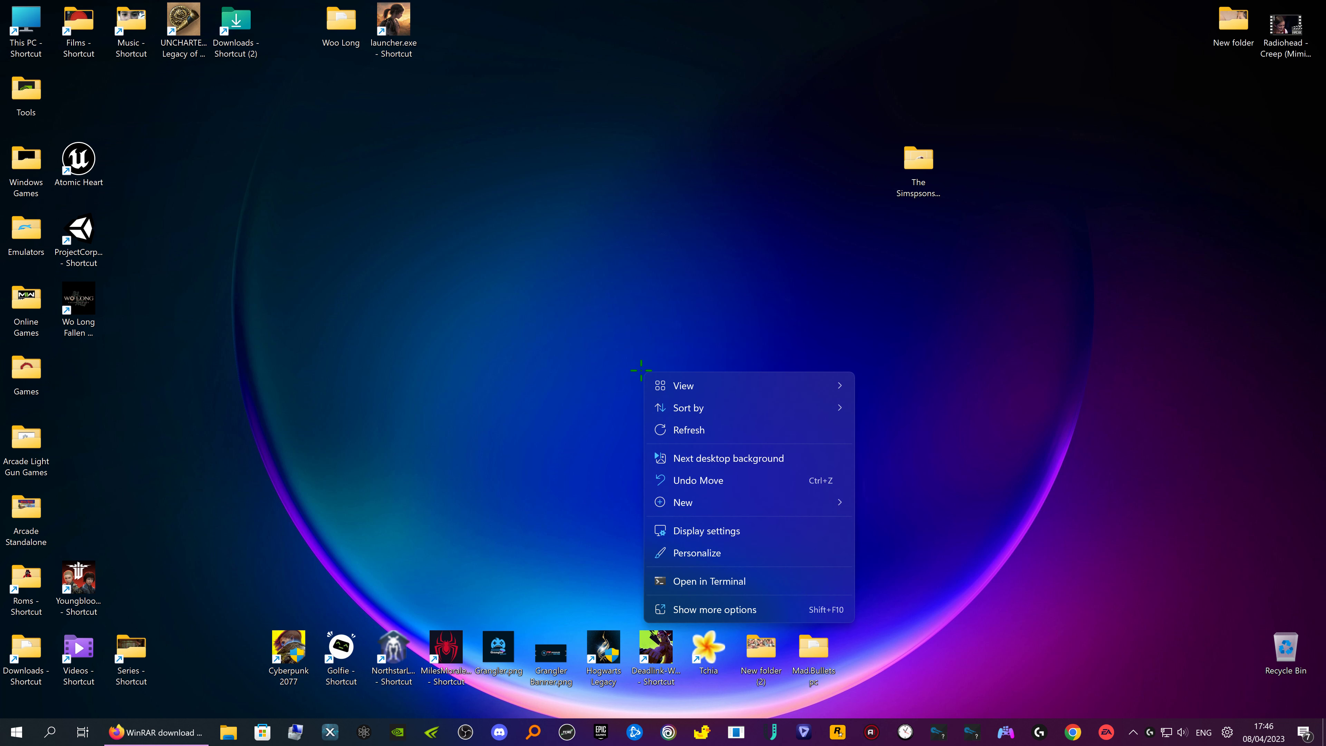
left_click(535, 367)
Start adding the "The Simspsons Hit And Run" folder to a WinRAR archive and move the archive settings dialog aside
left_click(918, 158)
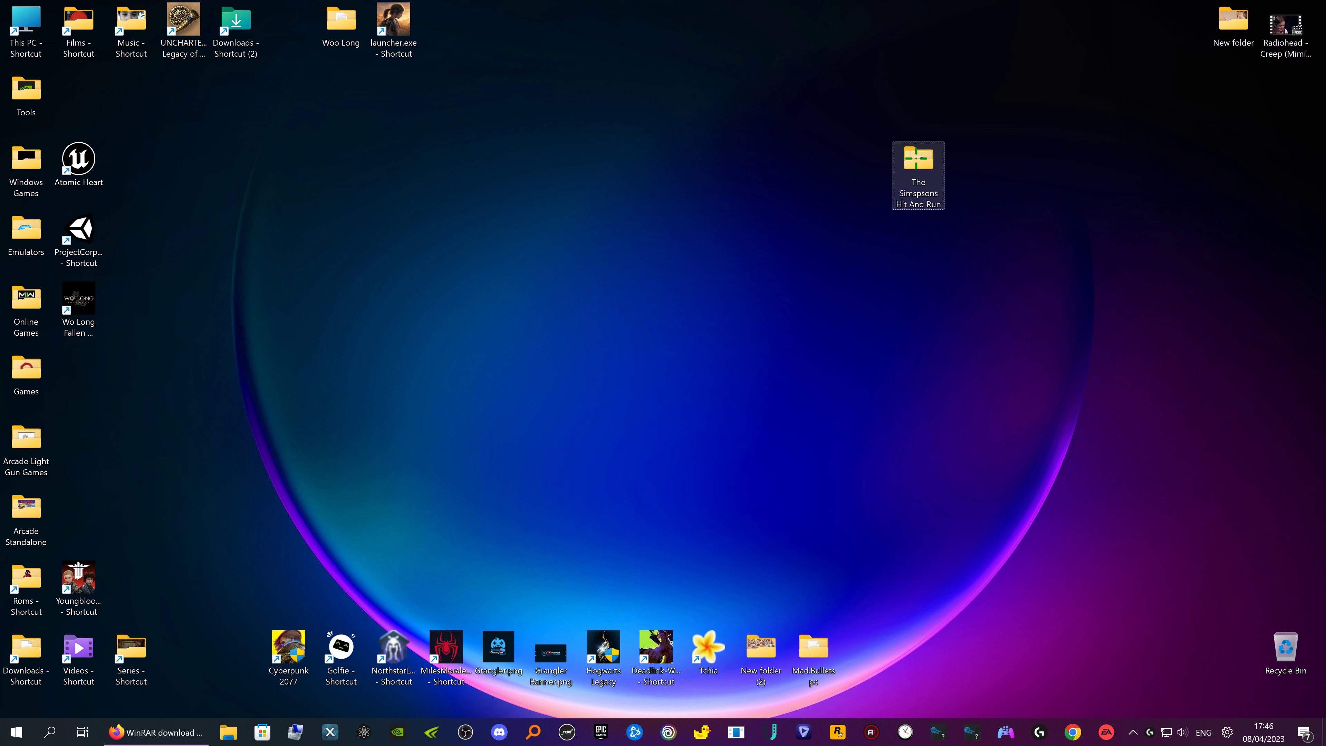
right_click(918, 158)
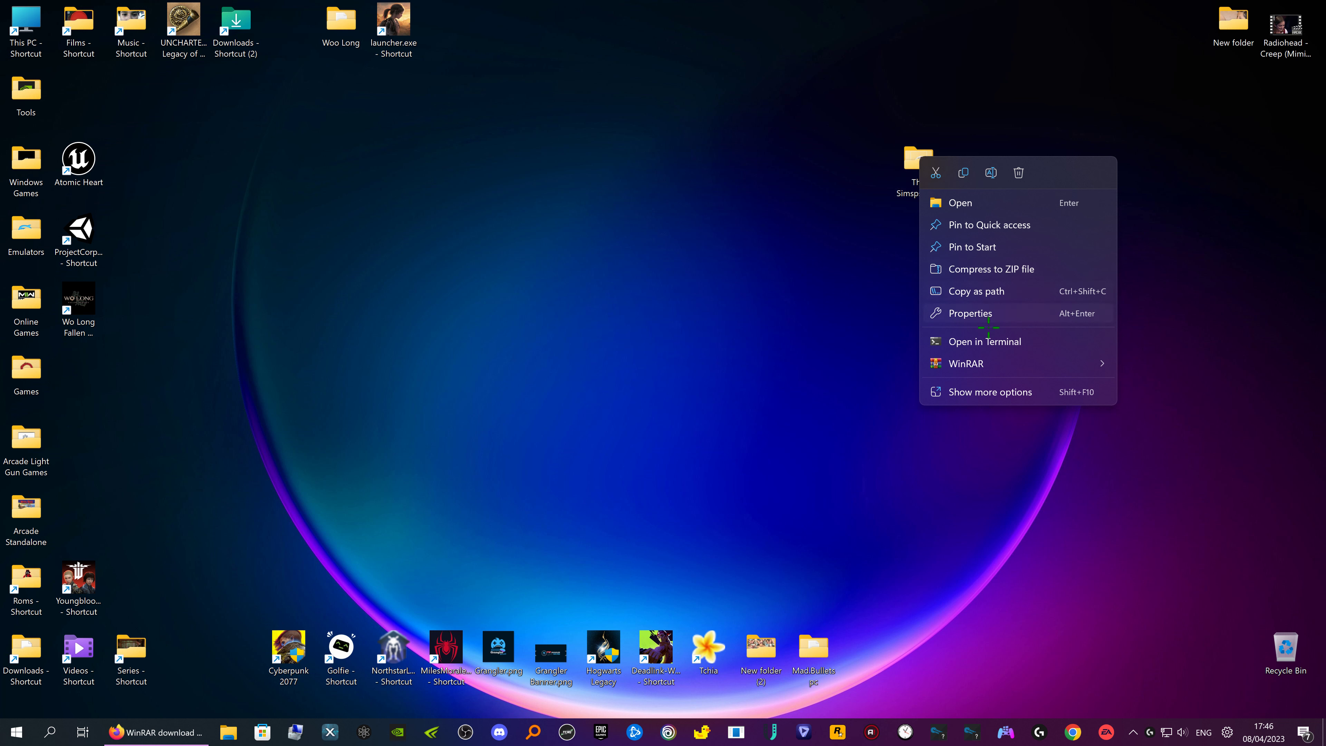
mouse_move(963, 364)
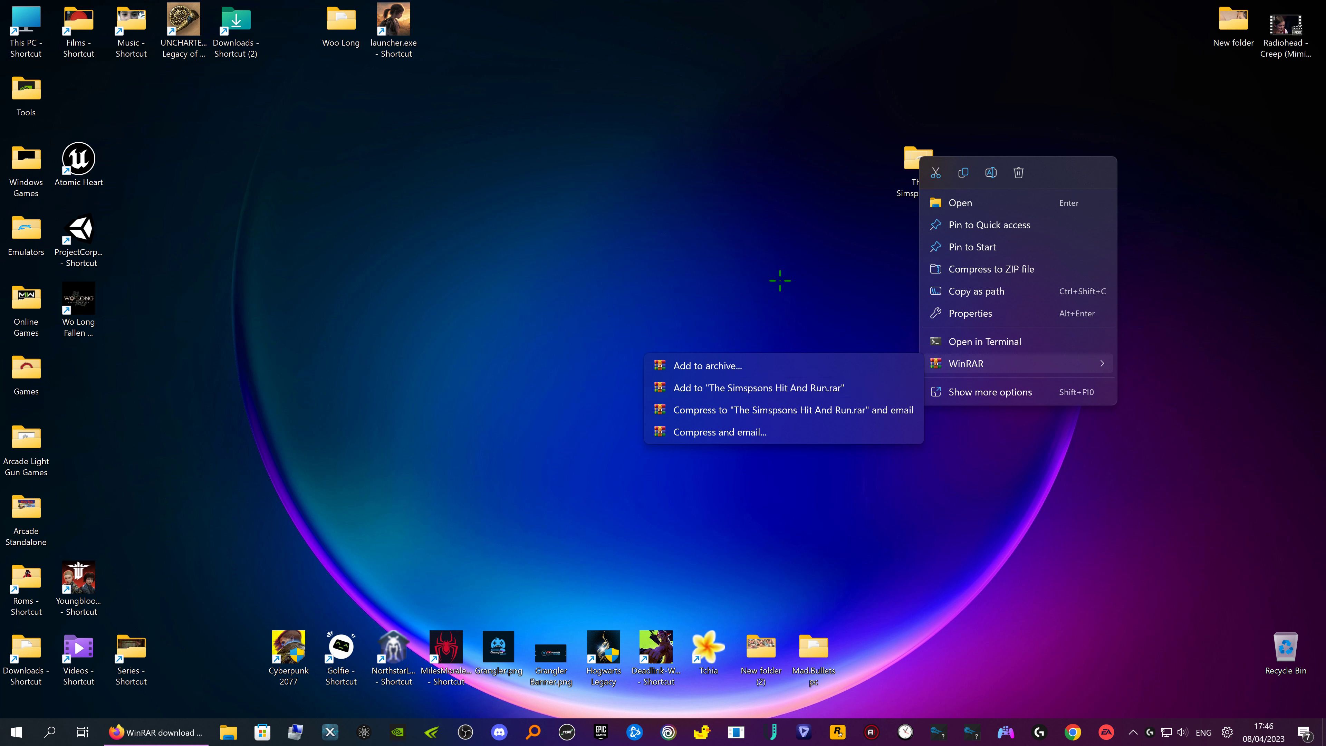
left_click(706, 366)
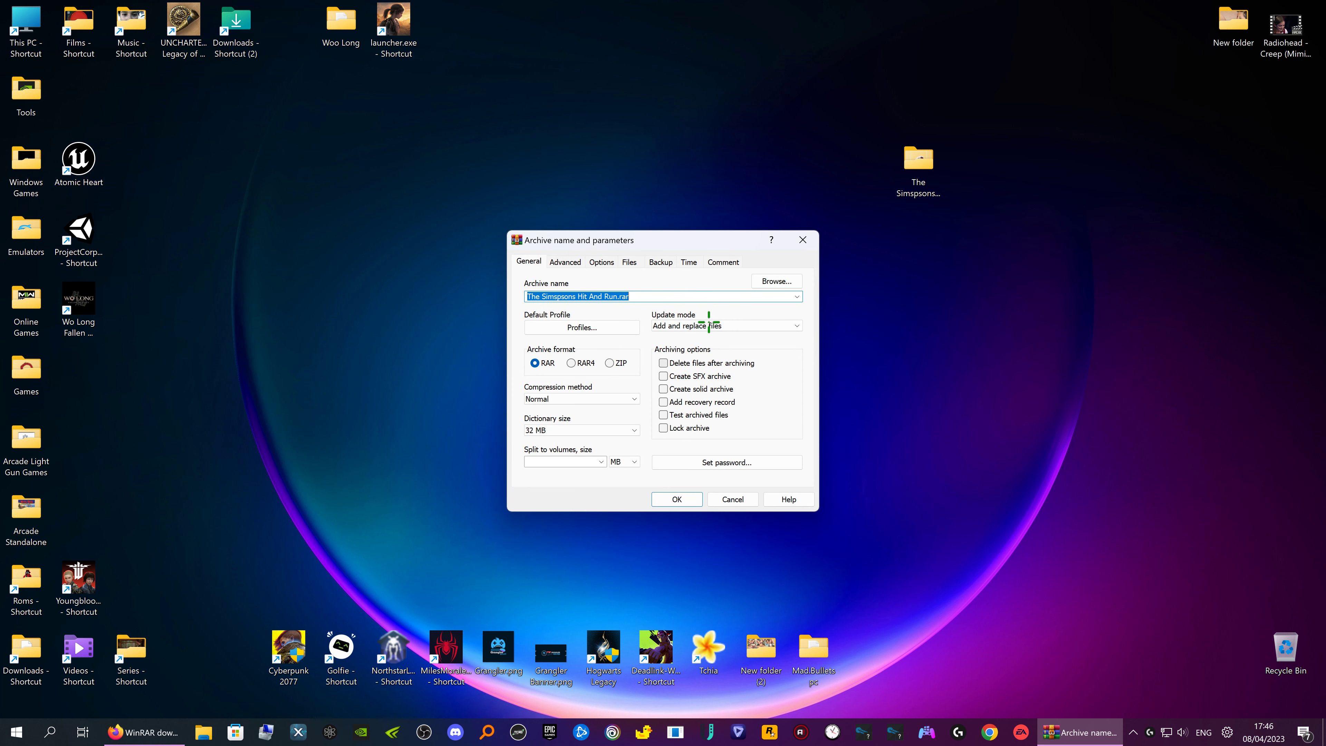
left_click_drag(700, 240, 611, 184)
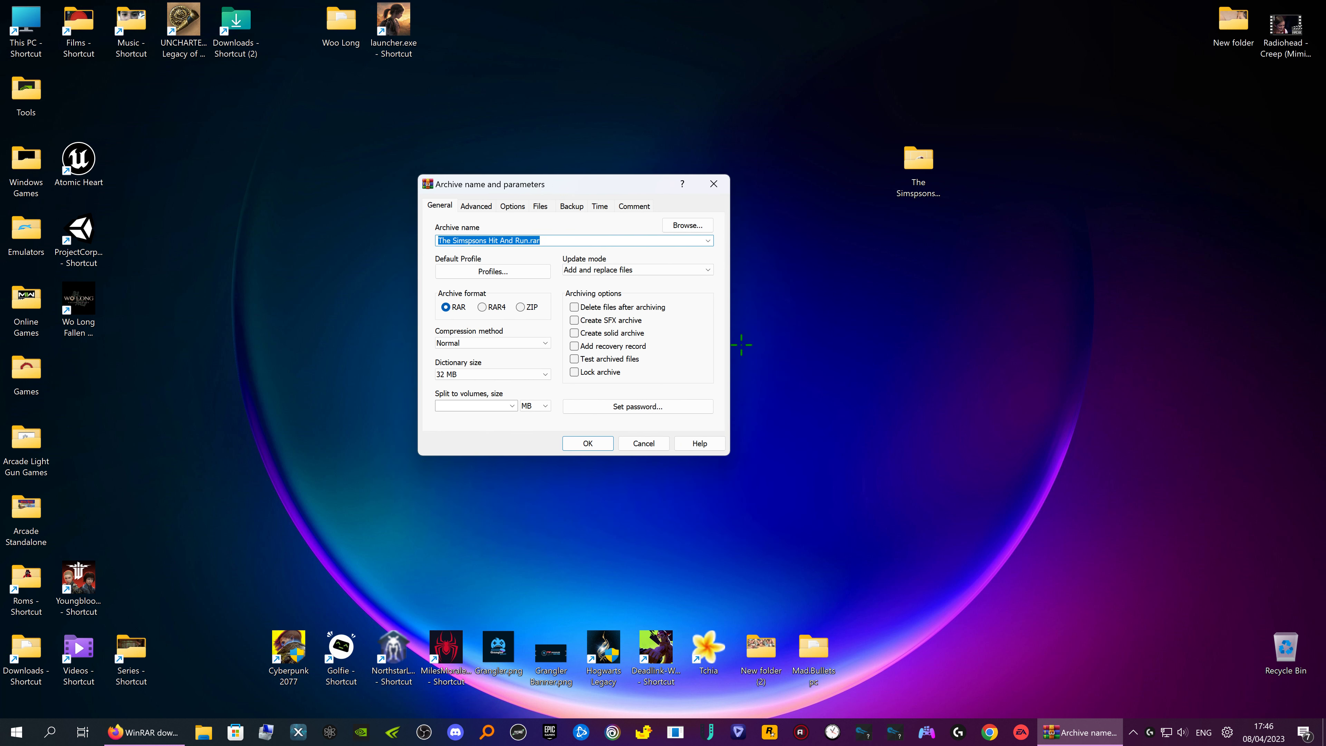
Try the RAR4 archive format, return to RAR, and set the compression method to Best
left_click(494, 306)
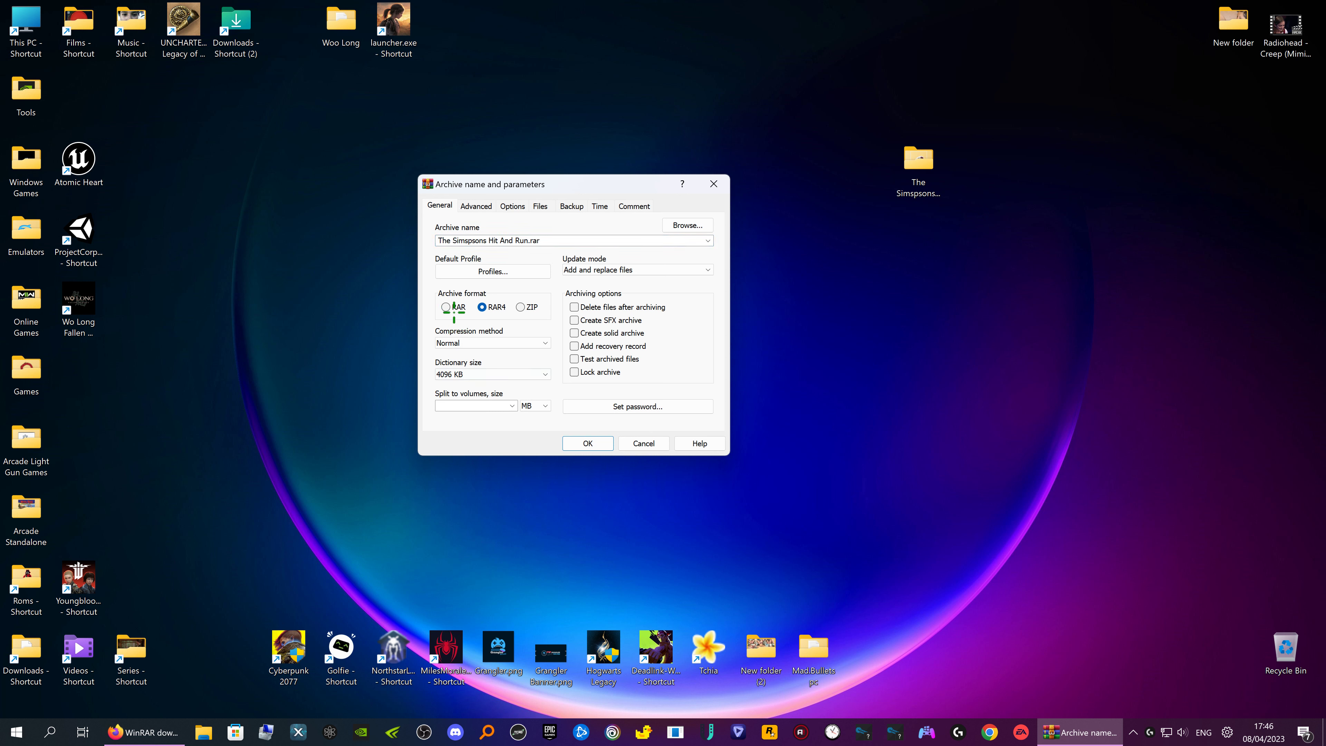
left_click(448, 308)
left_click(545, 343)
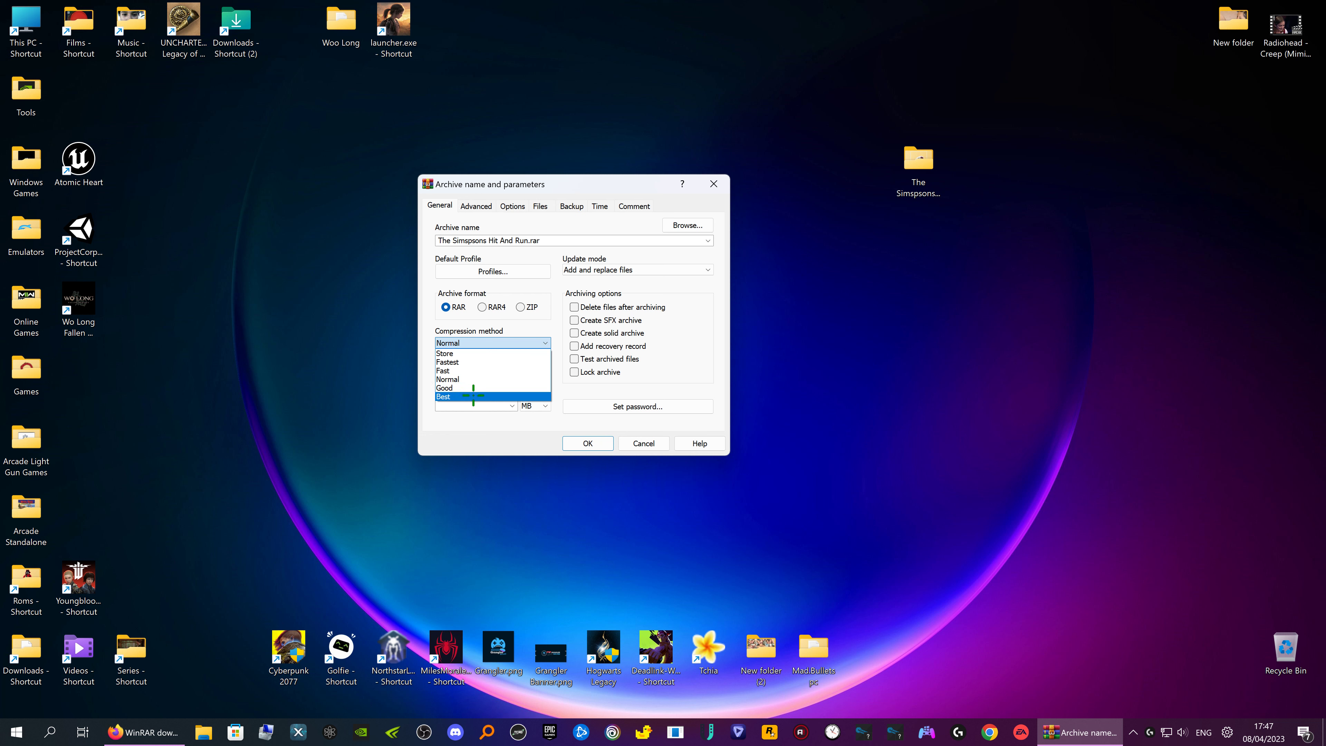
left_click(473, 396)
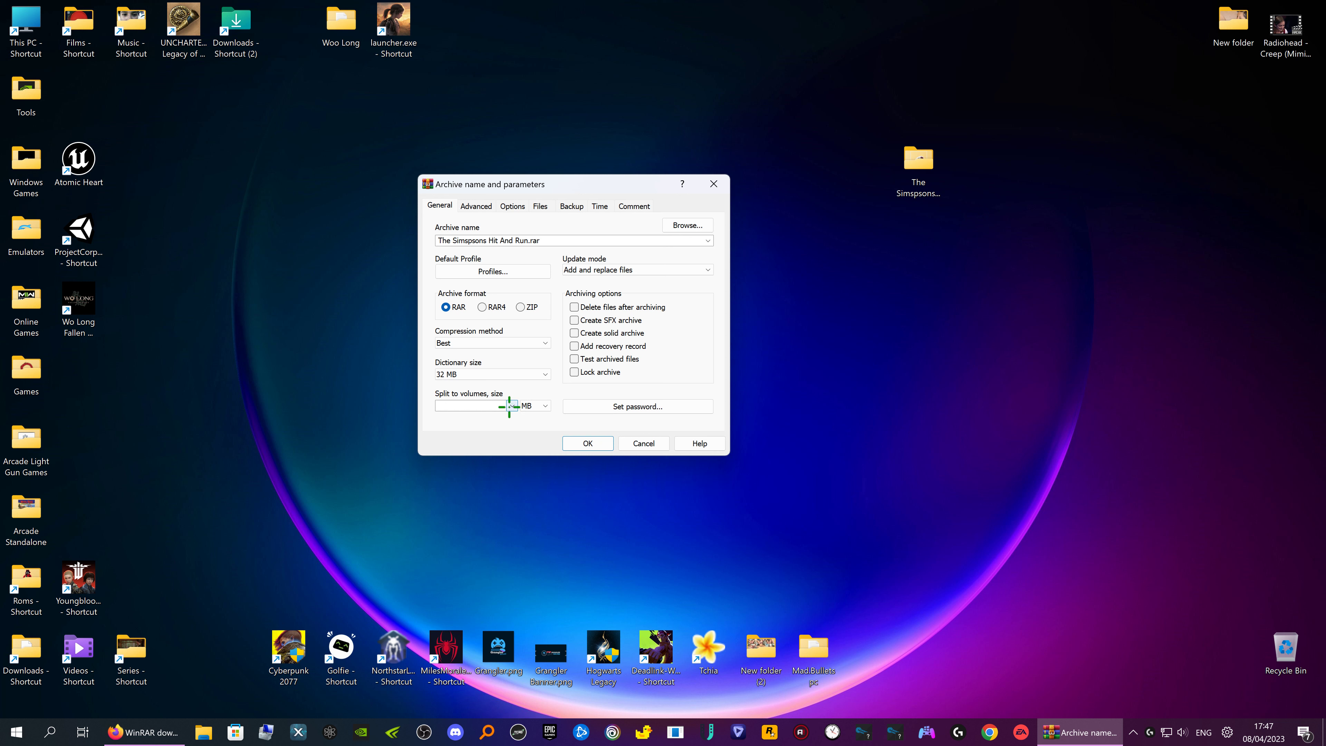
Try a split volume size of 15 GB for the archive
left_click(543, 406)
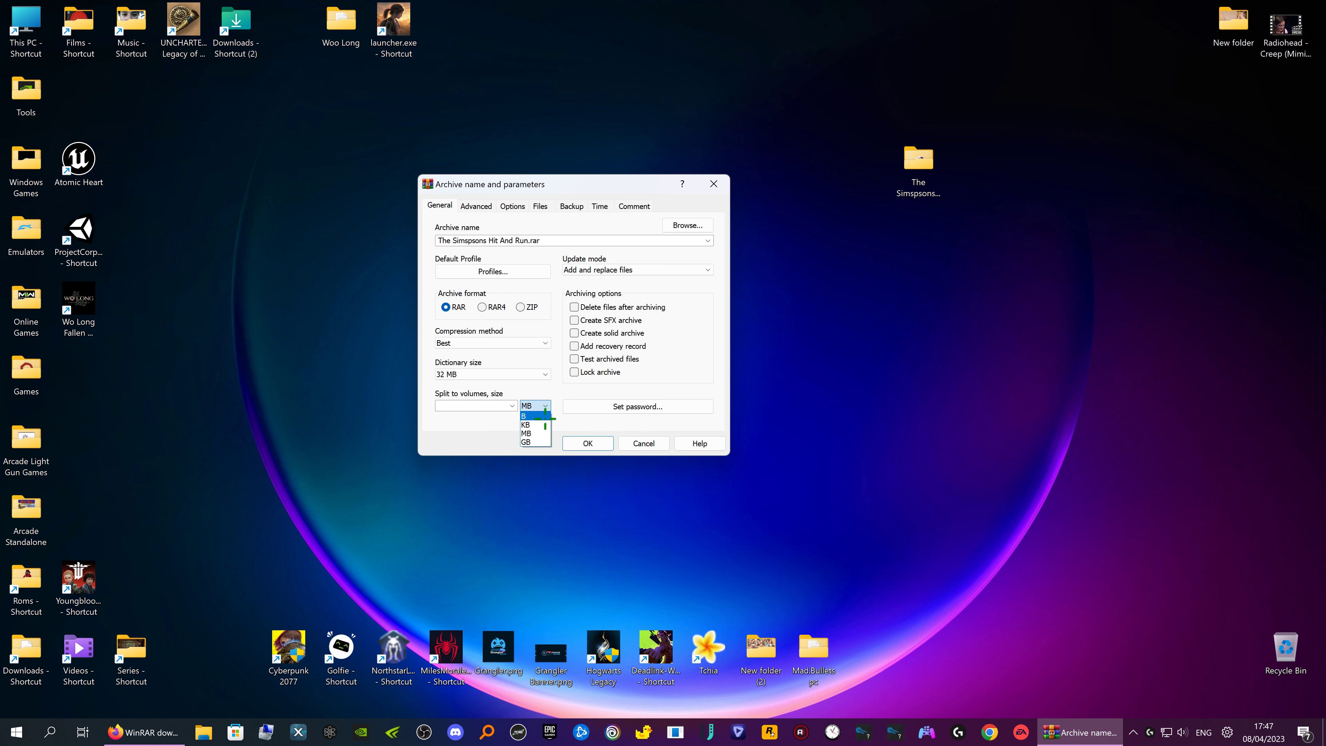
left_click(545, 442)
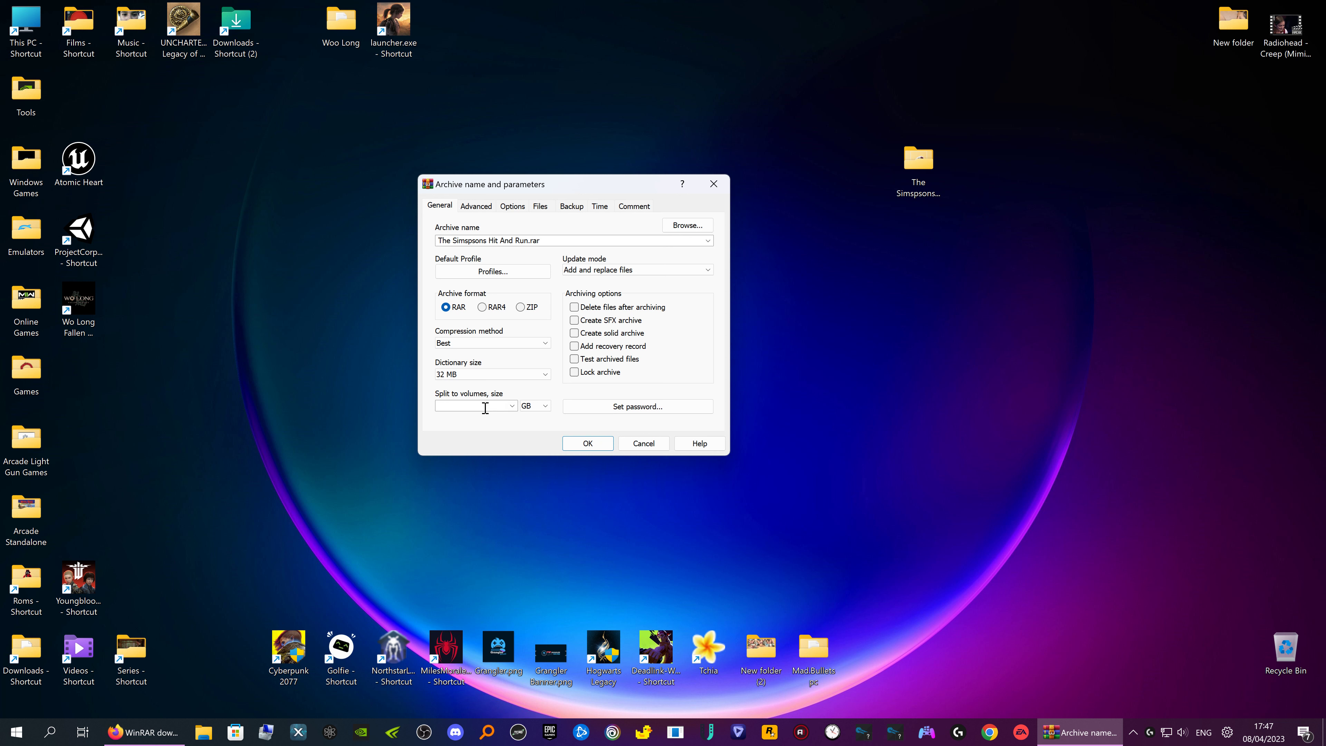
left_click(468, 409)
type("15")
left_click(468, 412)
Switch the split volume unit to MB, try a size of 14.500 and clear it
left_click(545, 405)
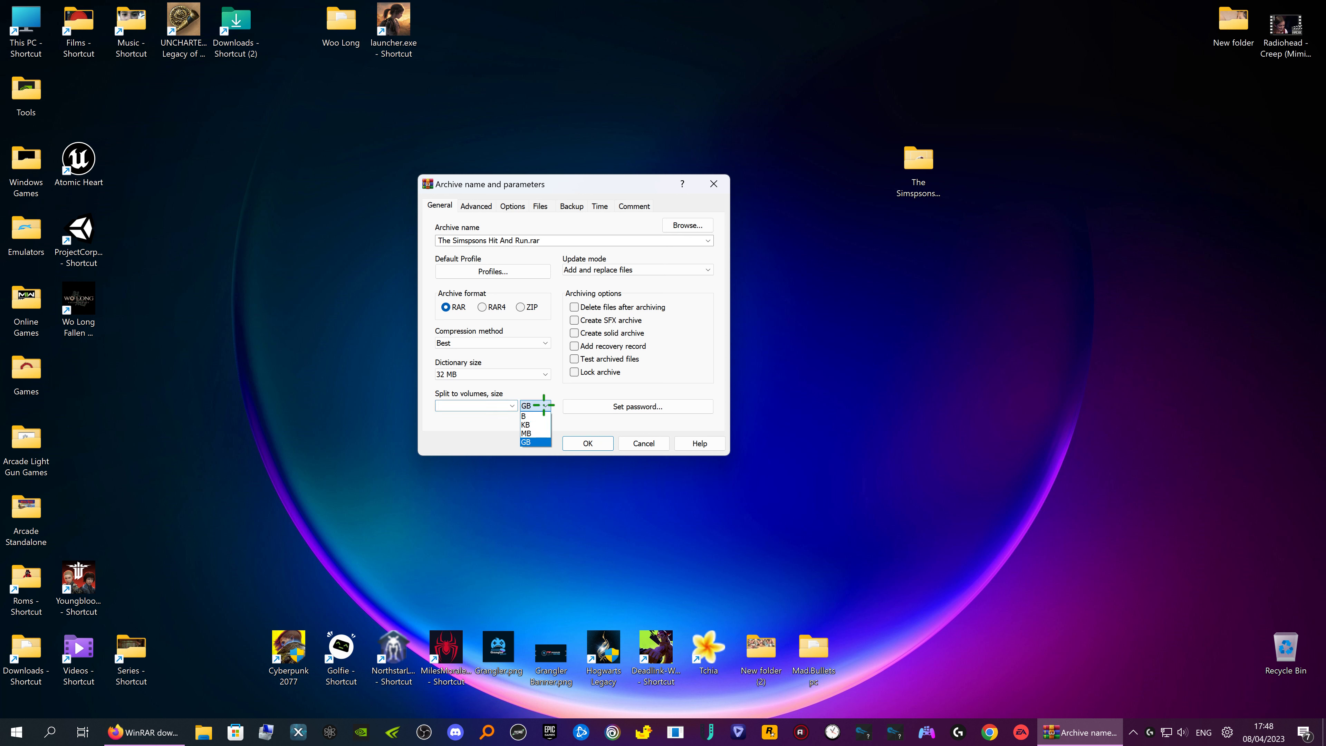
left_click(545, 433)
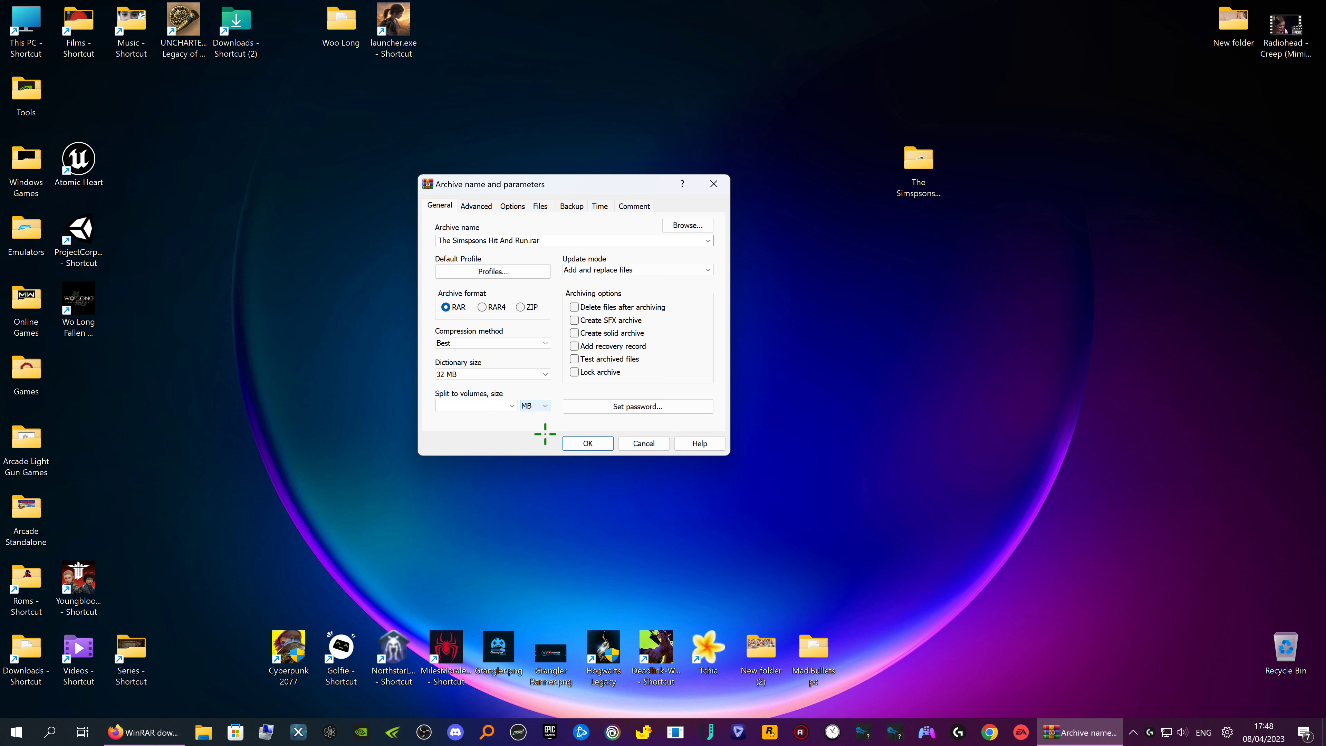
left_click(489, 406)
type("14.500")
left_click_drag(470, 406, 429, 406)
key("BackSpace")
Open the "The Simspsons Hit And Run" folder beside the archive dialog and look through its files
double_click(919, 162)
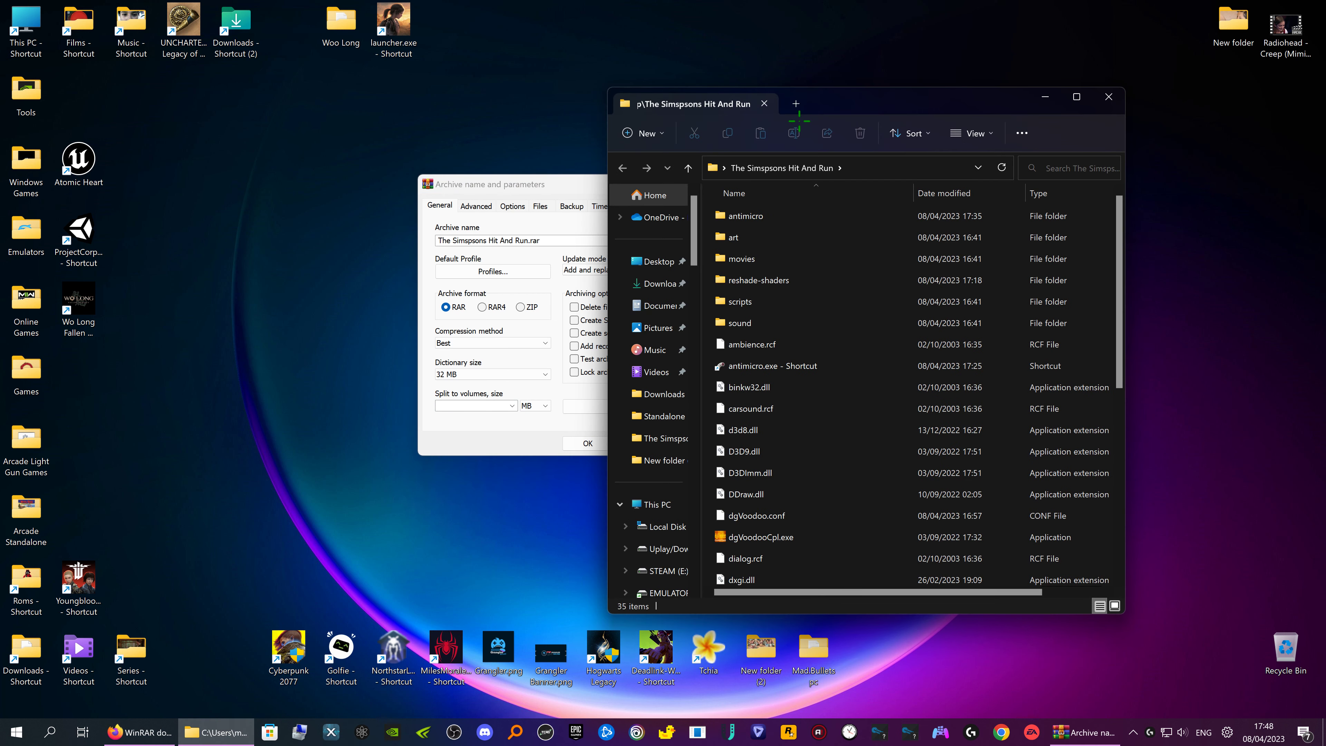
left_click_drag(858, 108, 950, 91)
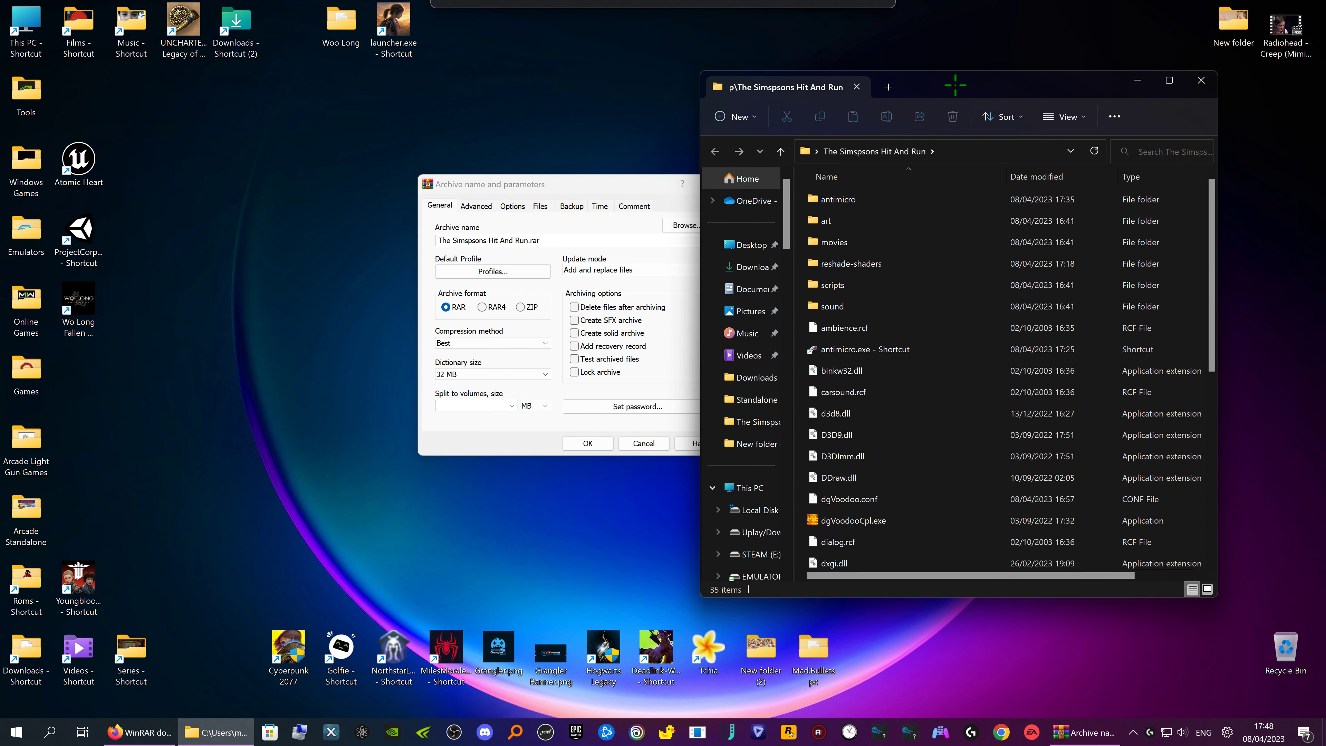
scroll(960, 290, "down", 5)
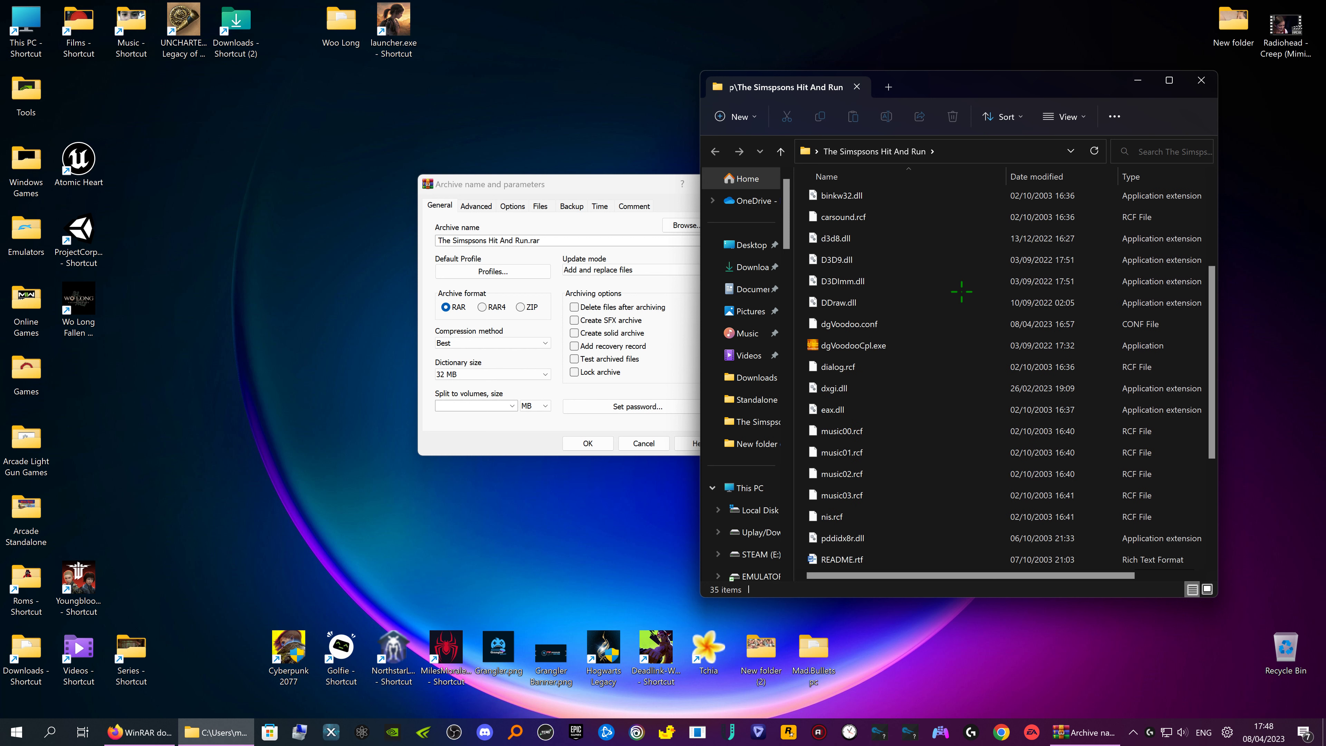
scroll(956, 298, "up", 1)
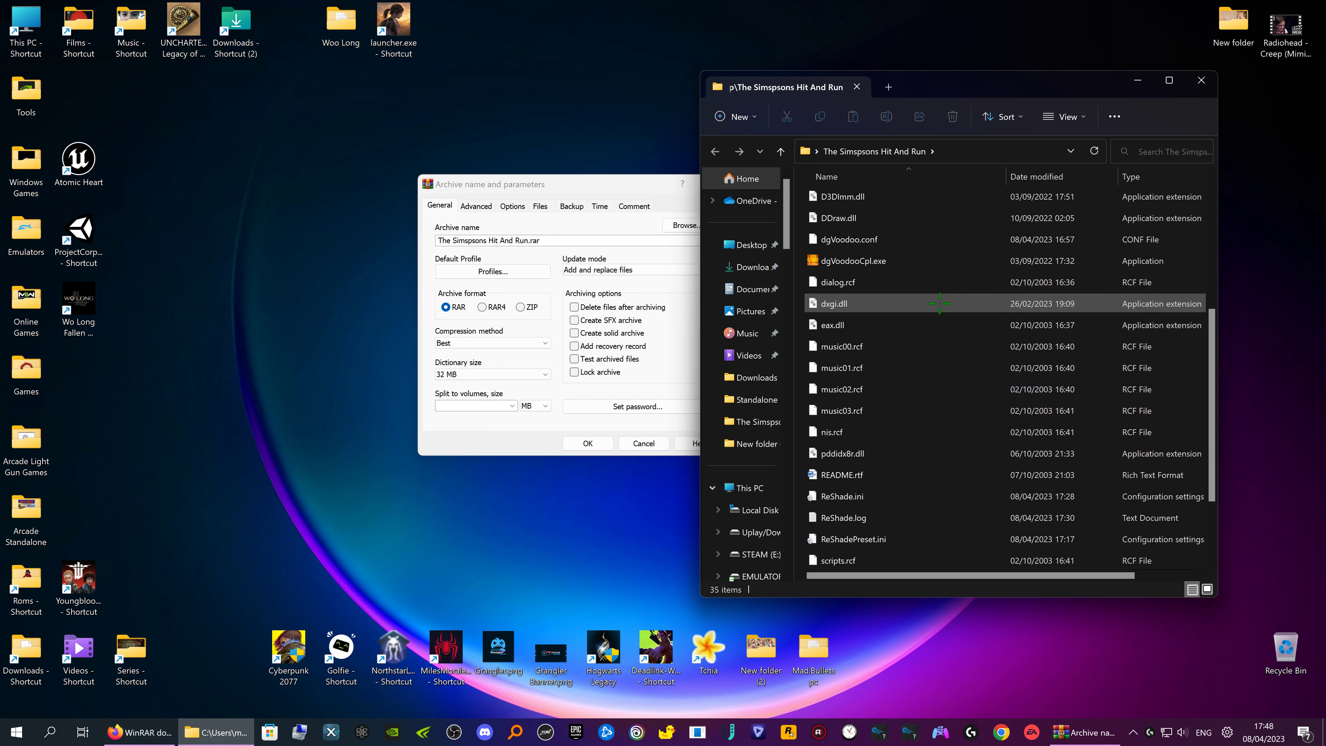
Look through the files in the "The Simspsons Hit And Run" folder and close its window
scroll(946, 312, "down", 2)
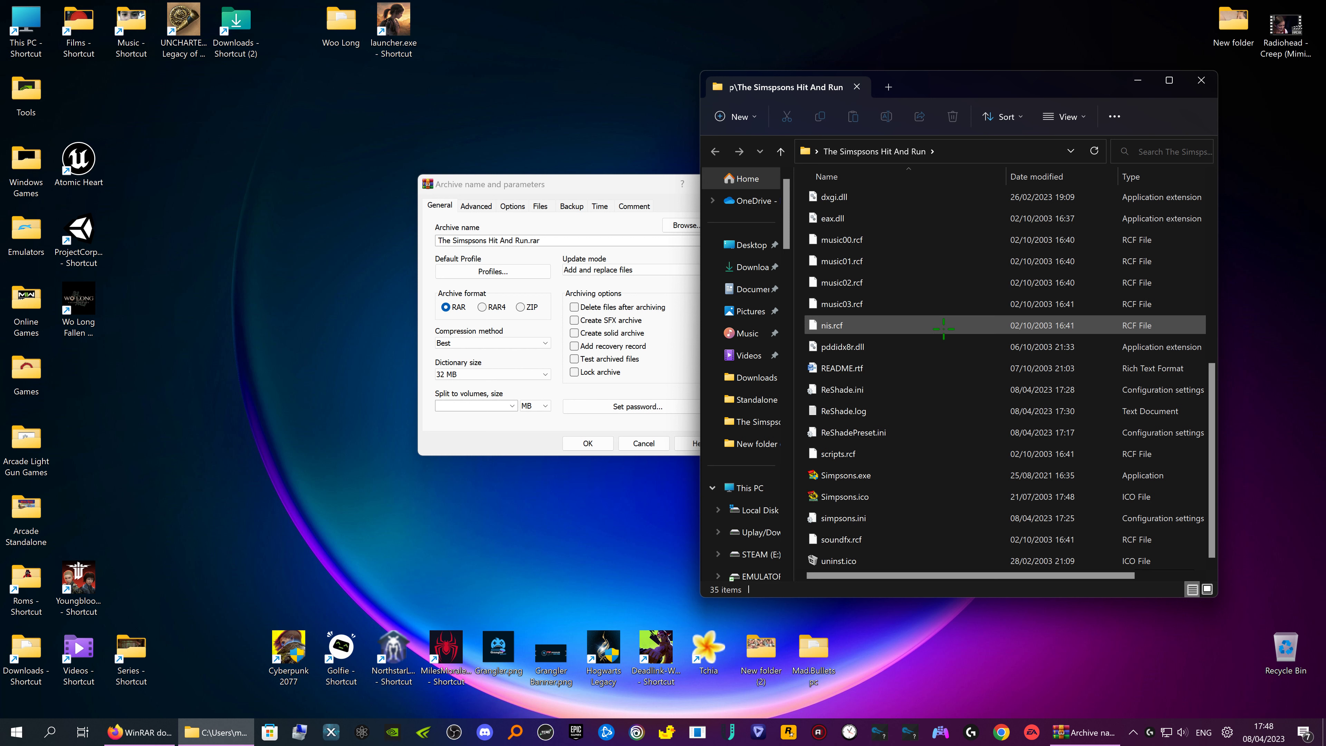
scroll(967, 463, "up", 3)
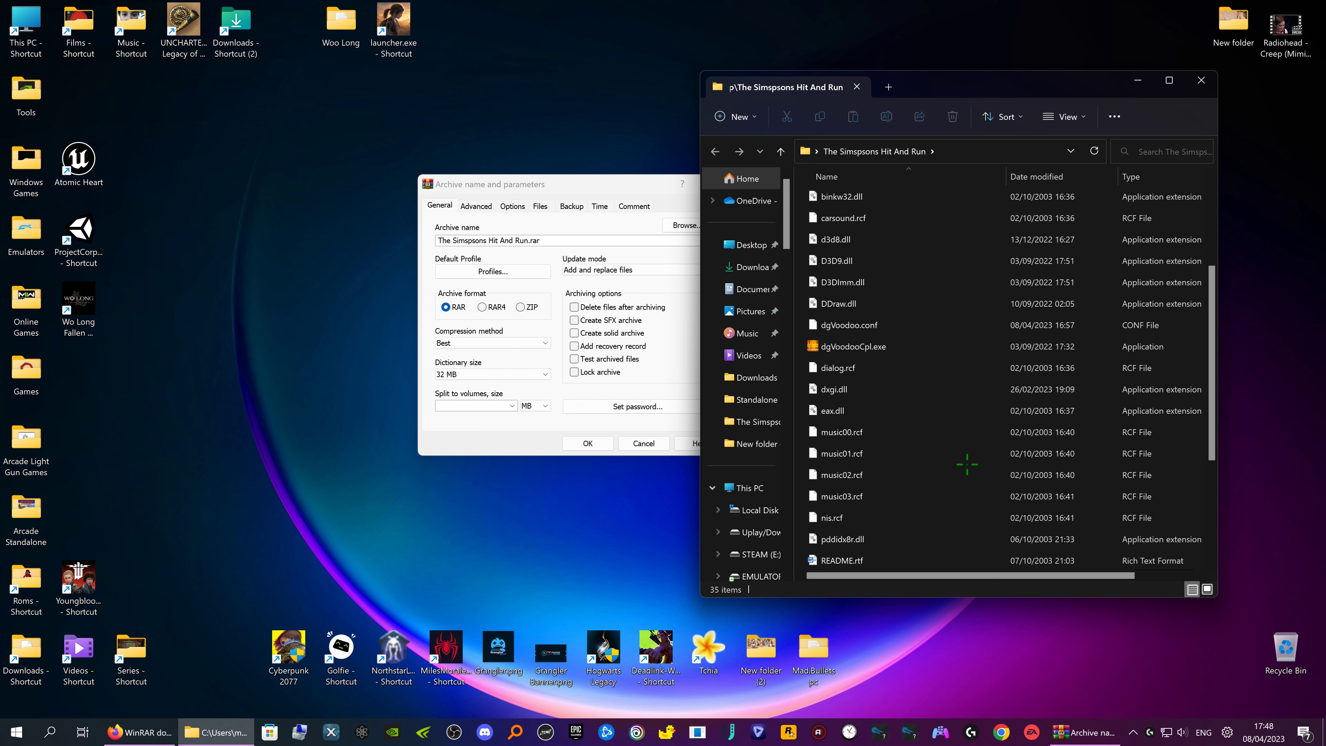
scroll(967, 464, "up", 1)
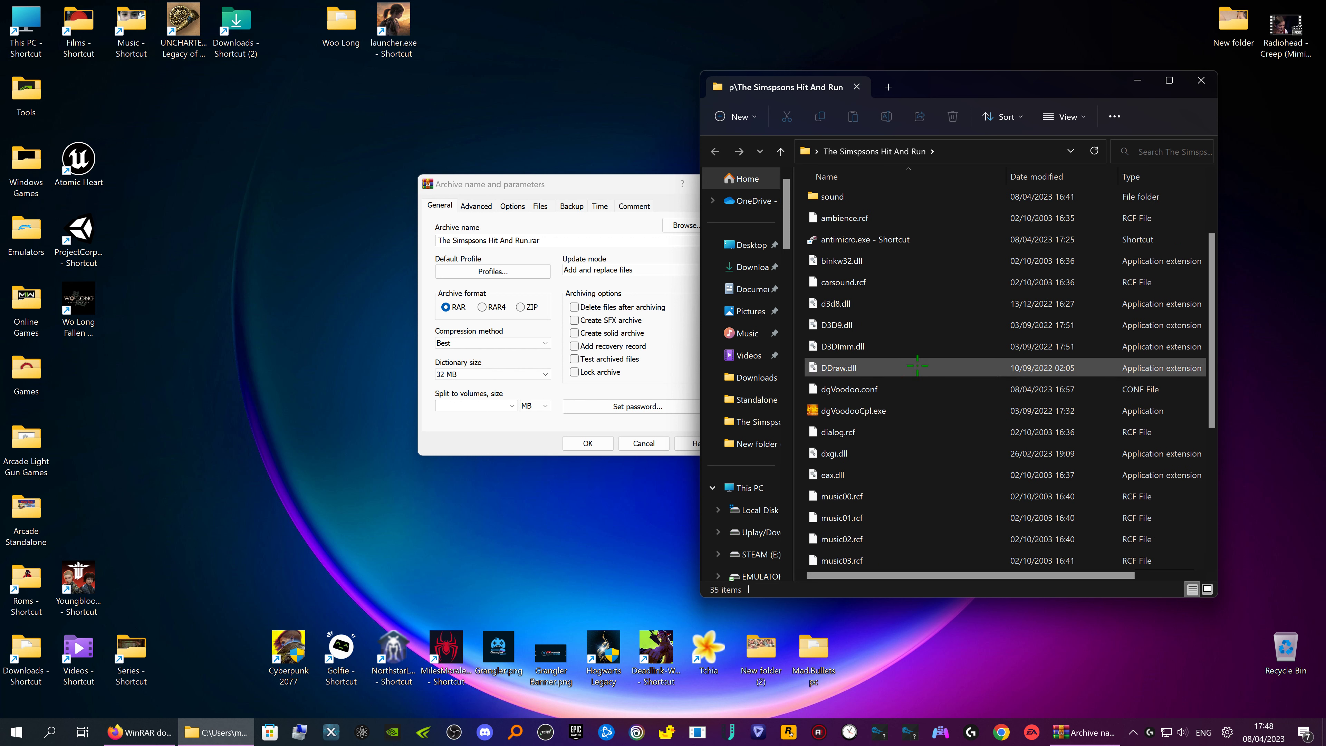
scroll(900, 312, "up", 2)
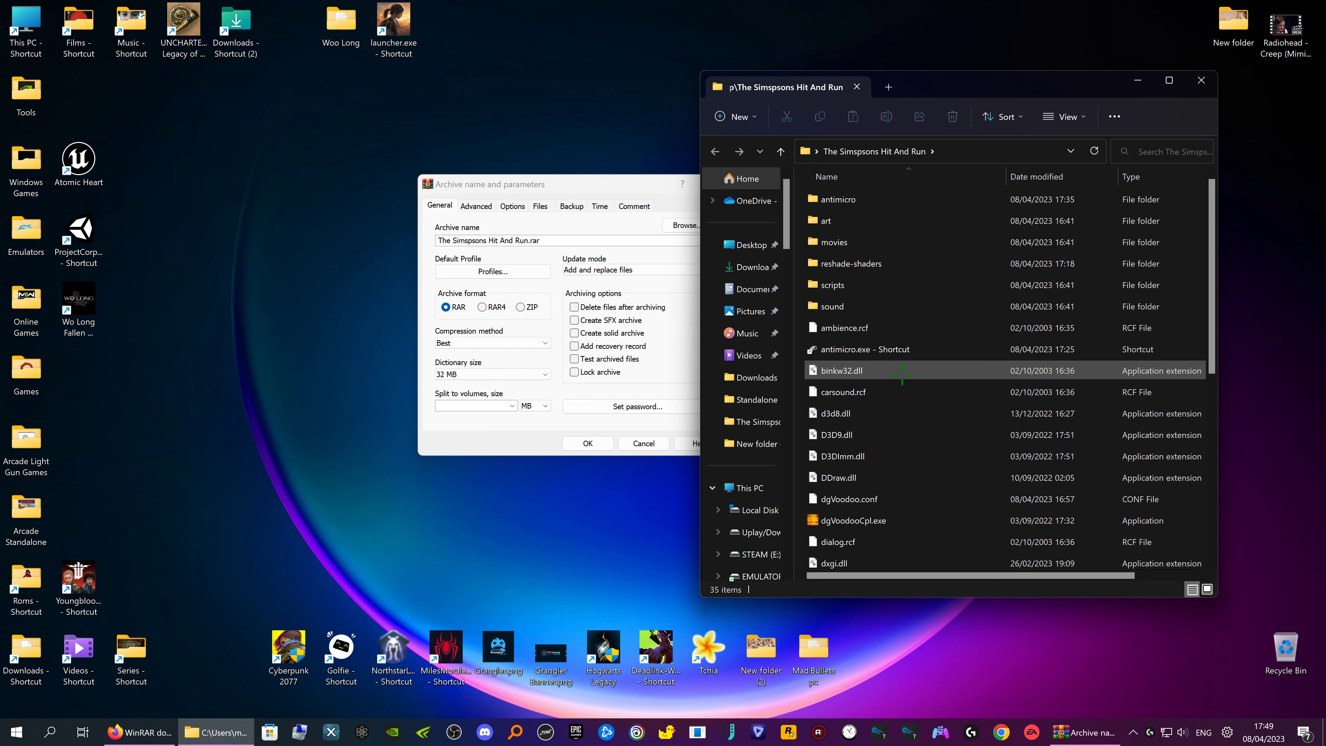
scroll(904, 390, "down", 4)
scroll(905, 394, "down", 2)
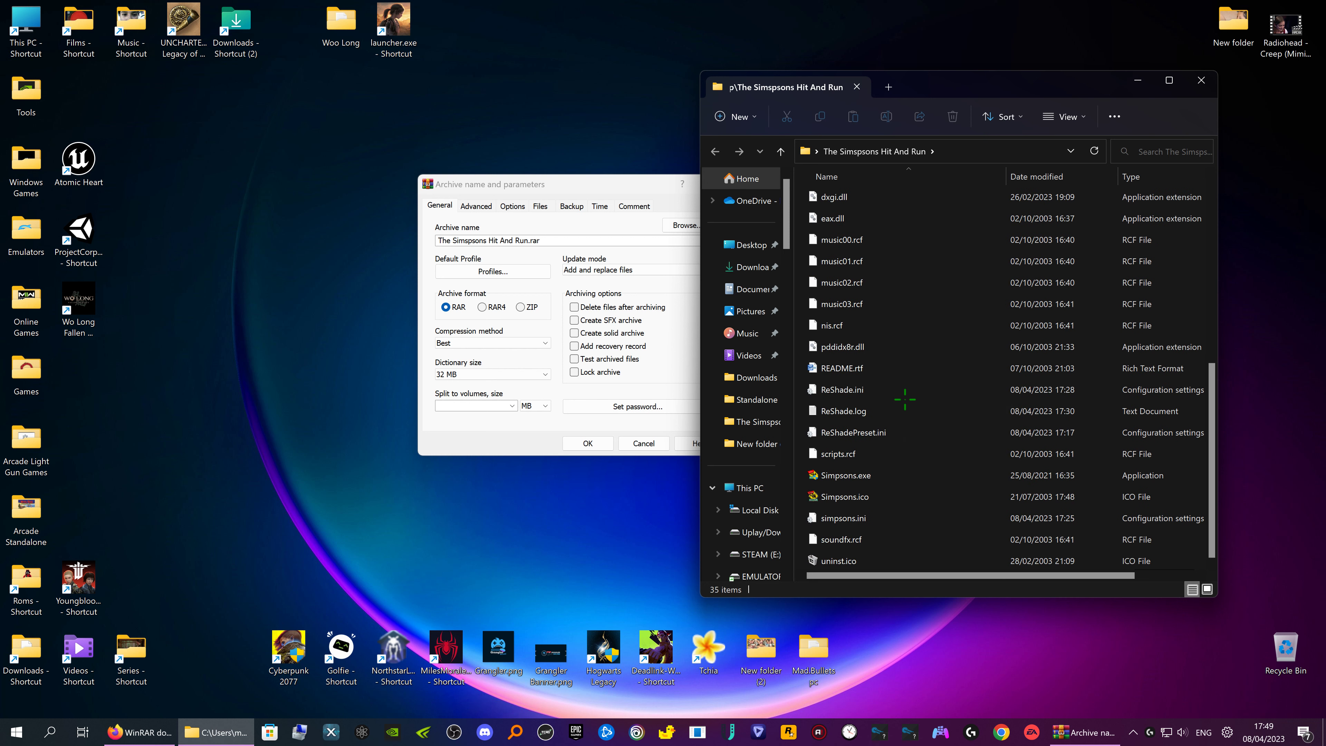
left_click(1201, 80)
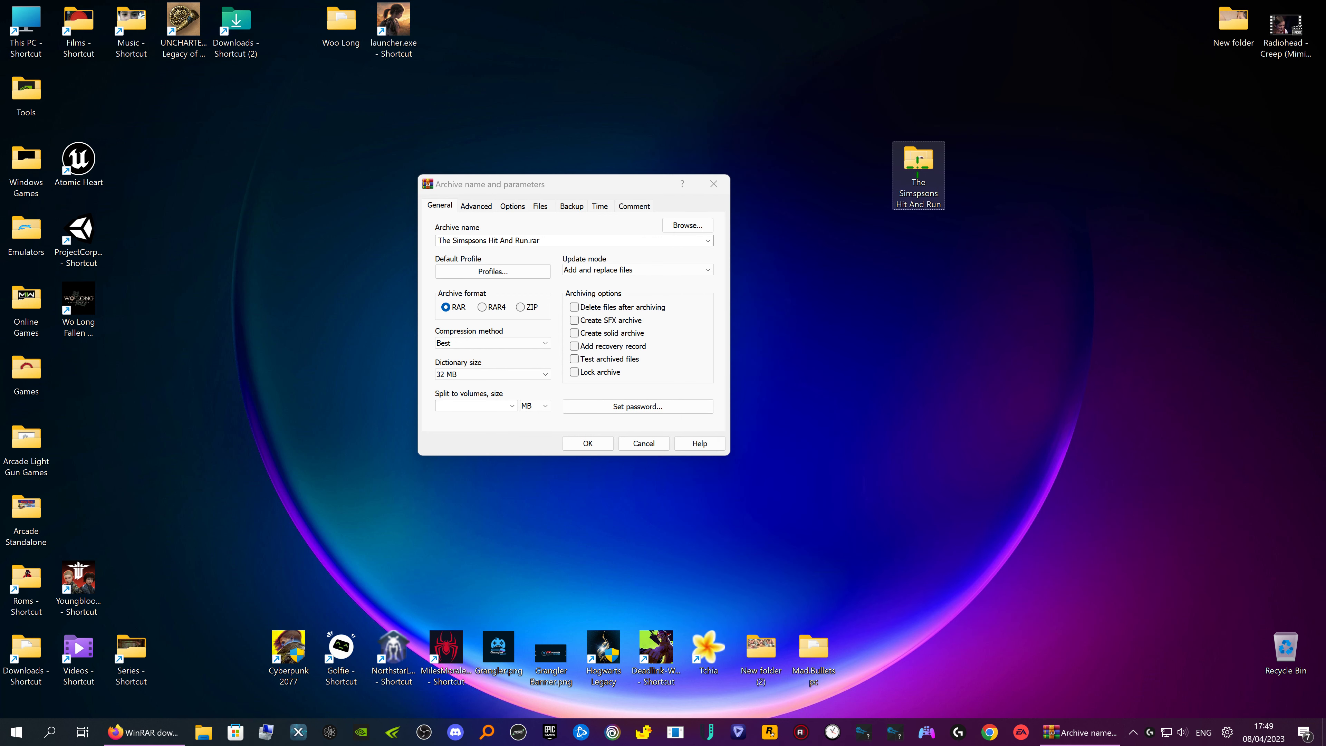
Create the RAR archive with the chosen settings and place it beside the "The Simspsons Hit And Run" folder on the desktop
left_click(588, 444)
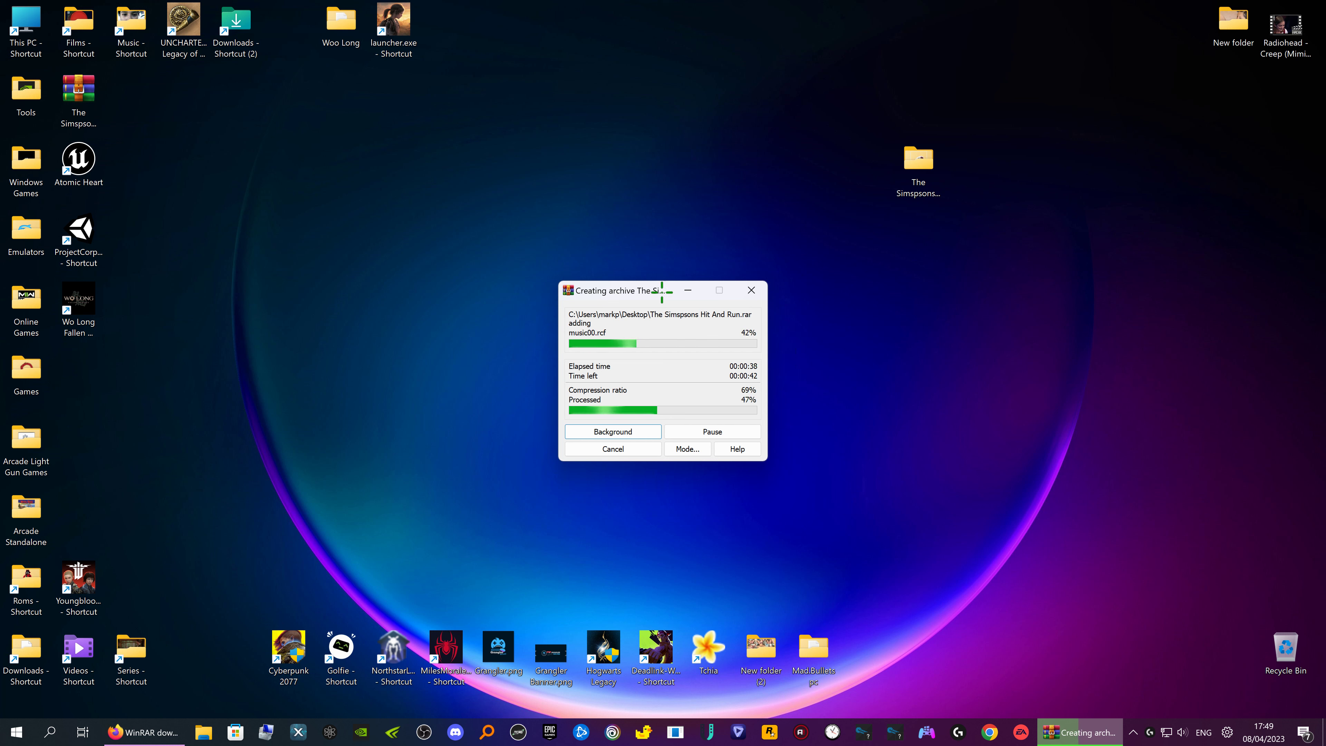
left_click_drag(629, 289, 1106, 252)
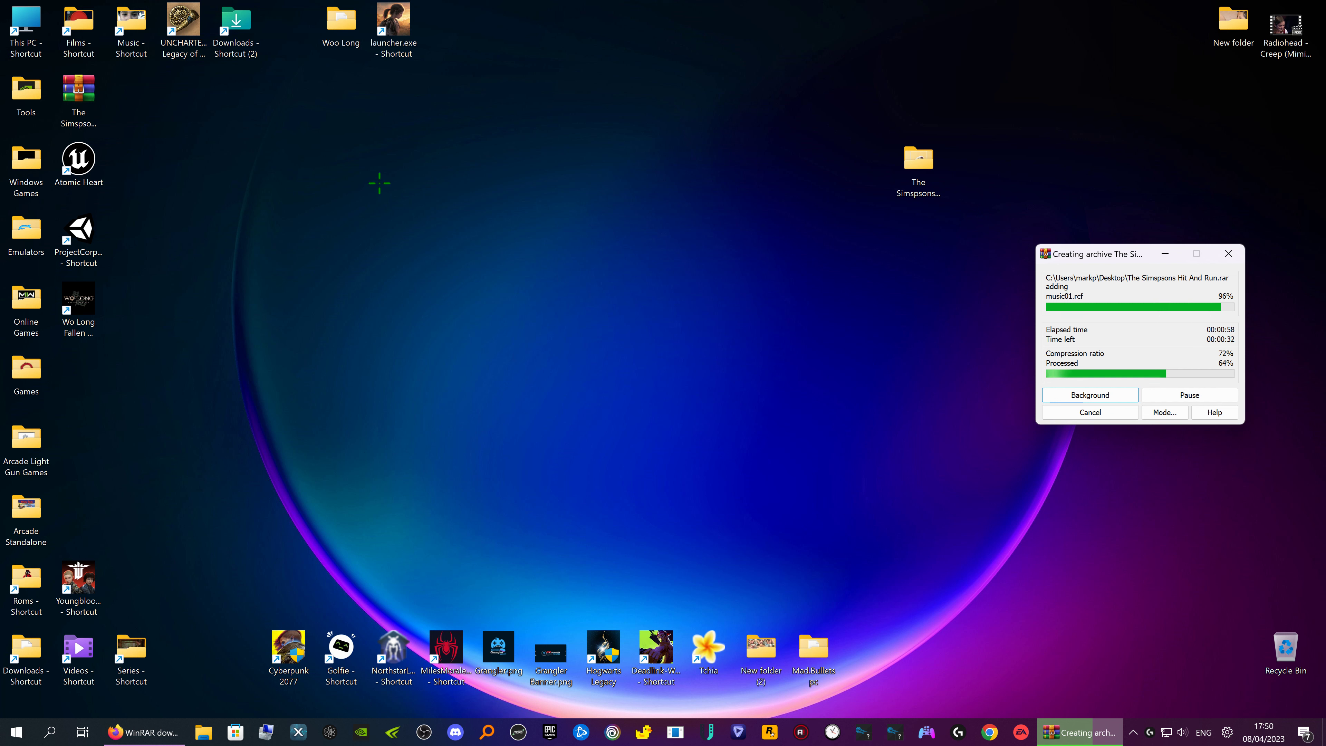
left_click(78, 87)
left_click_drag(78, 87, 702, 292)
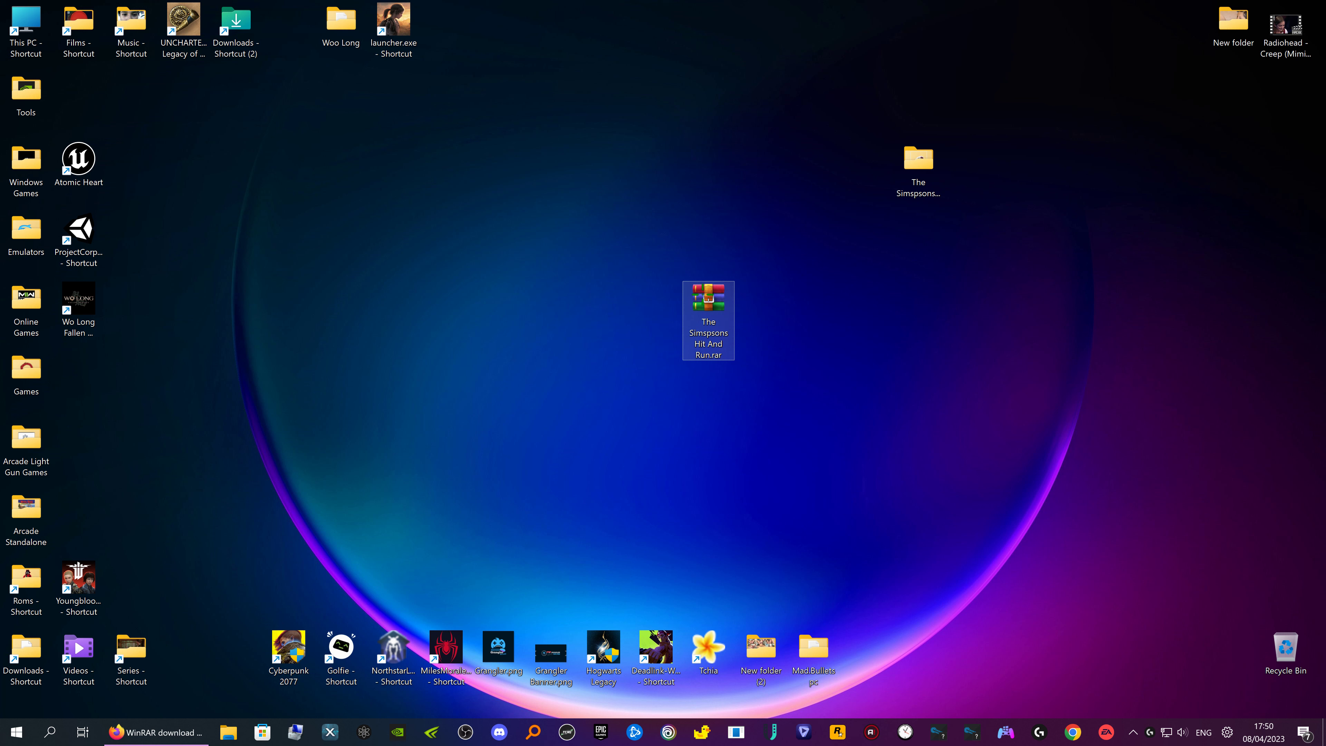
left_click_drag(708, 298, 742, 165)
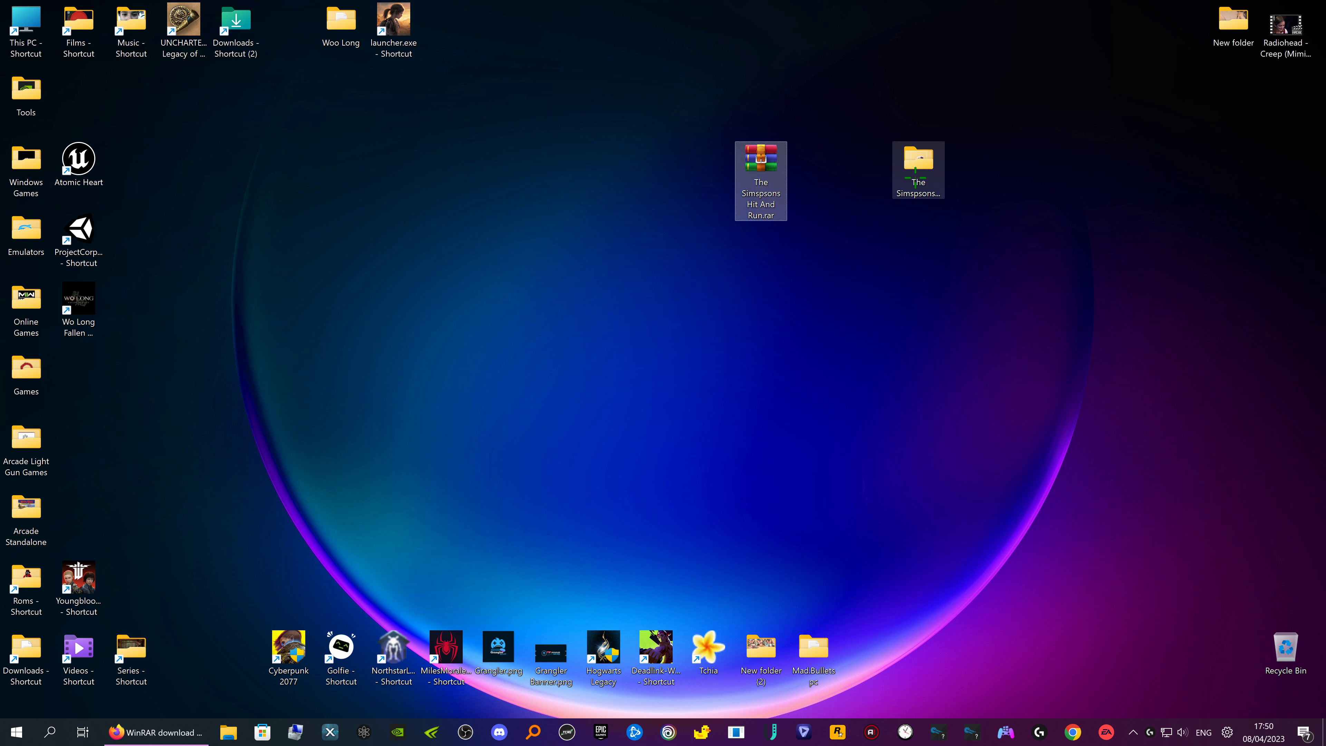
Permanently delete "The Simspsons Hit And Run.rar" from the desktop
mouse_move(911, 167)
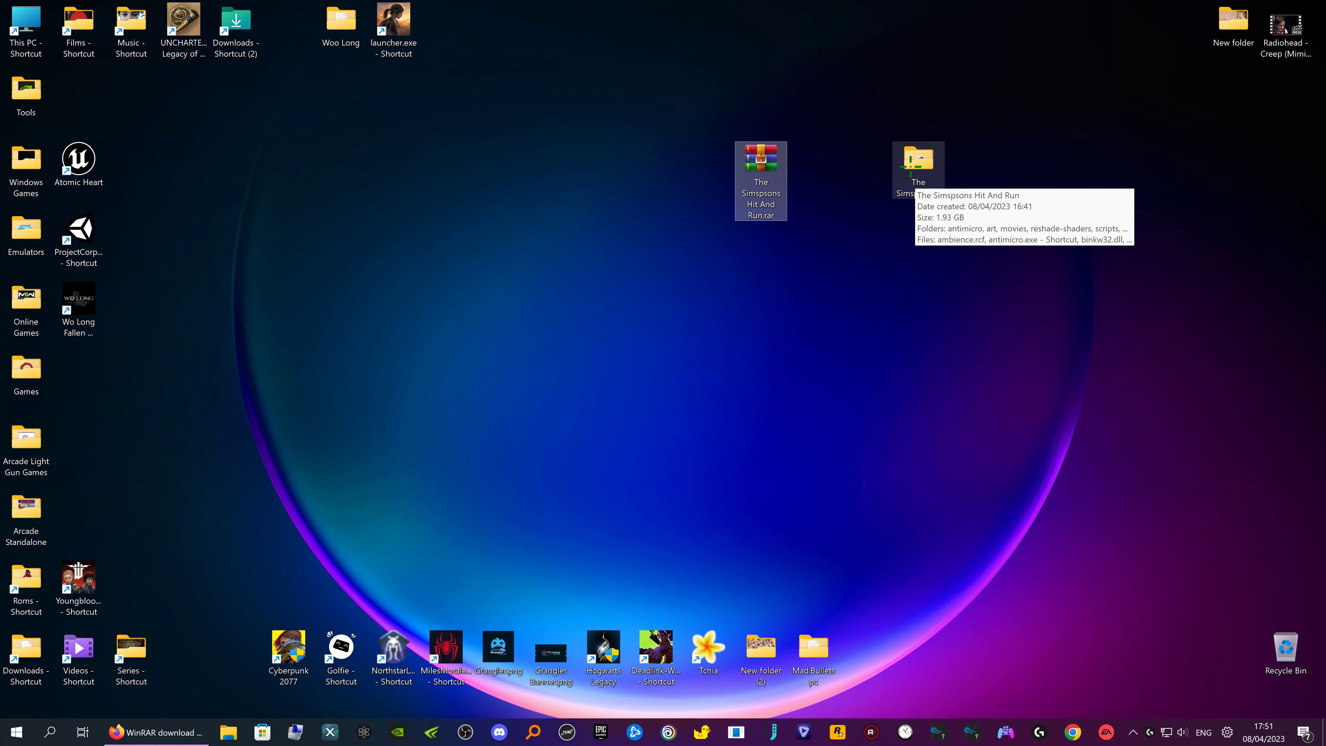
mouse_move(756, 168)
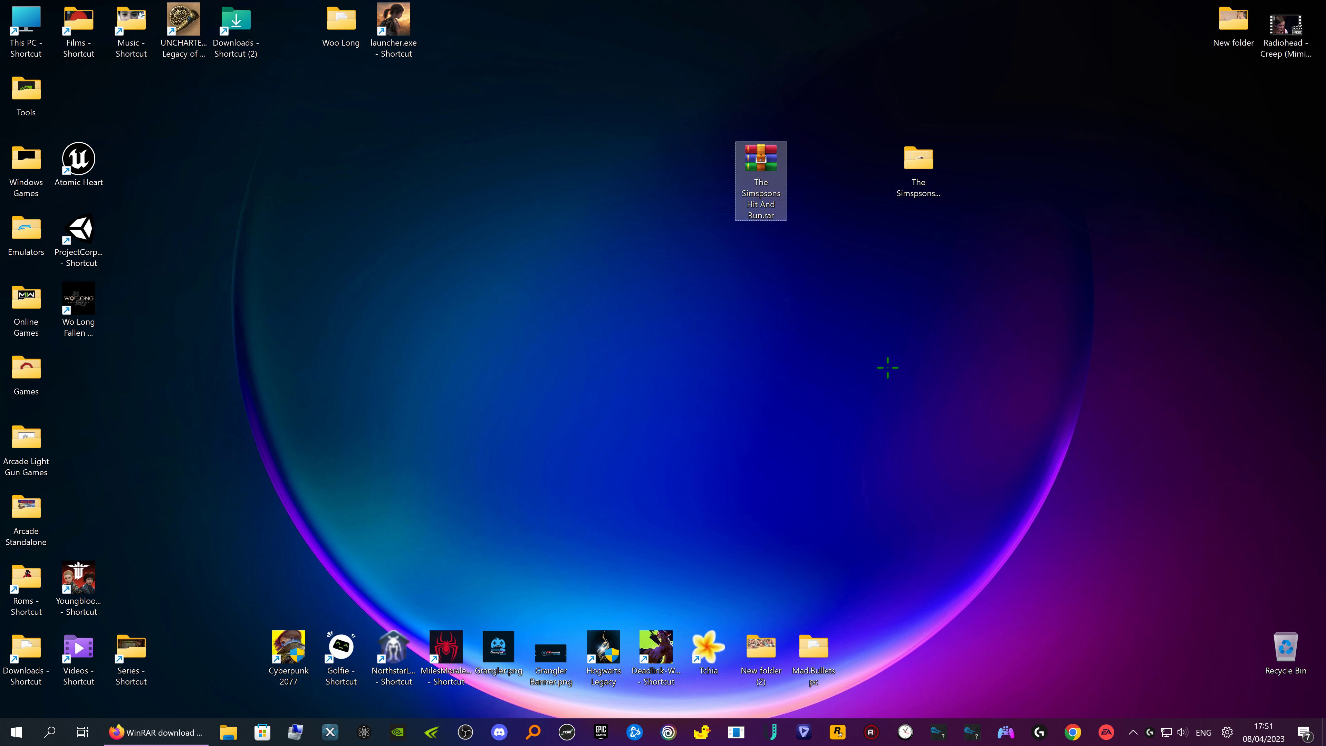
key("shift+Delete")
left_click(713, 398)
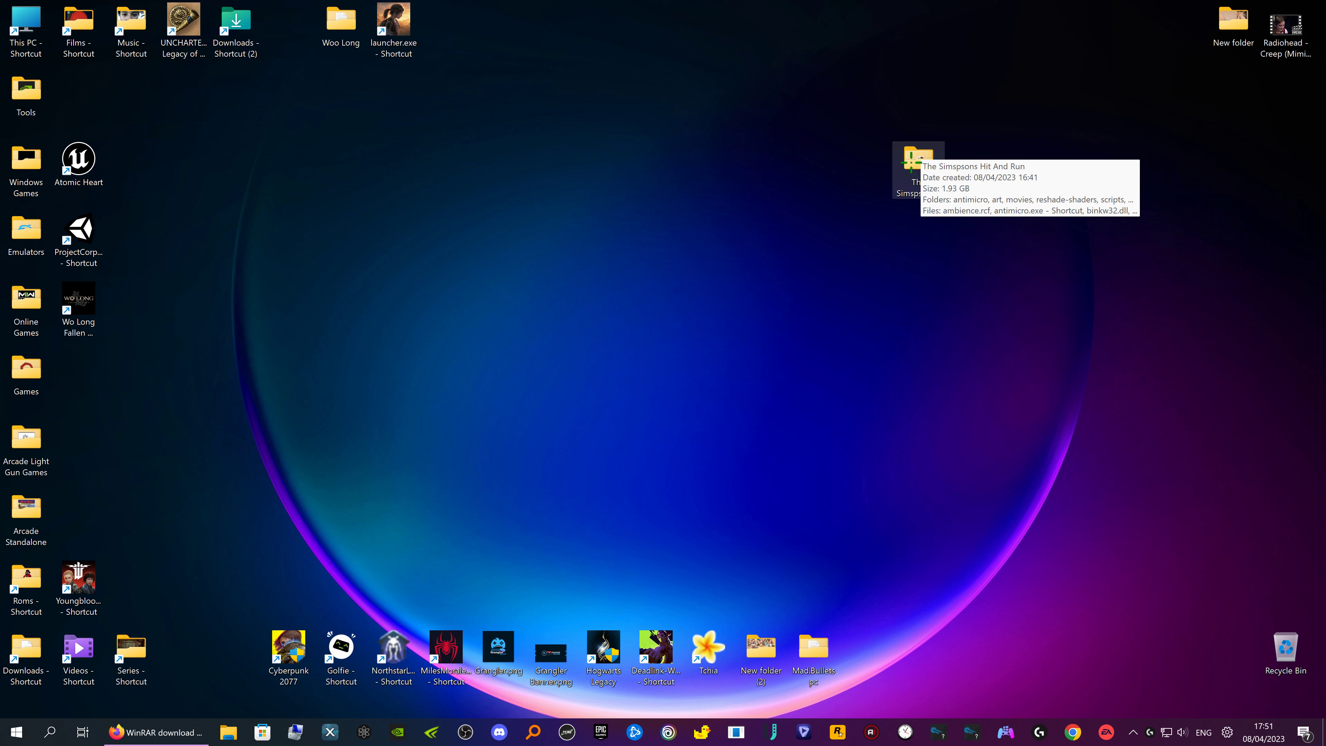
Compress the "The Simspsons Hit And Run" folder with WinRAR into a RAR archive split into 500 MB volumes
left_click(912, 162)
right_click(912, 163)
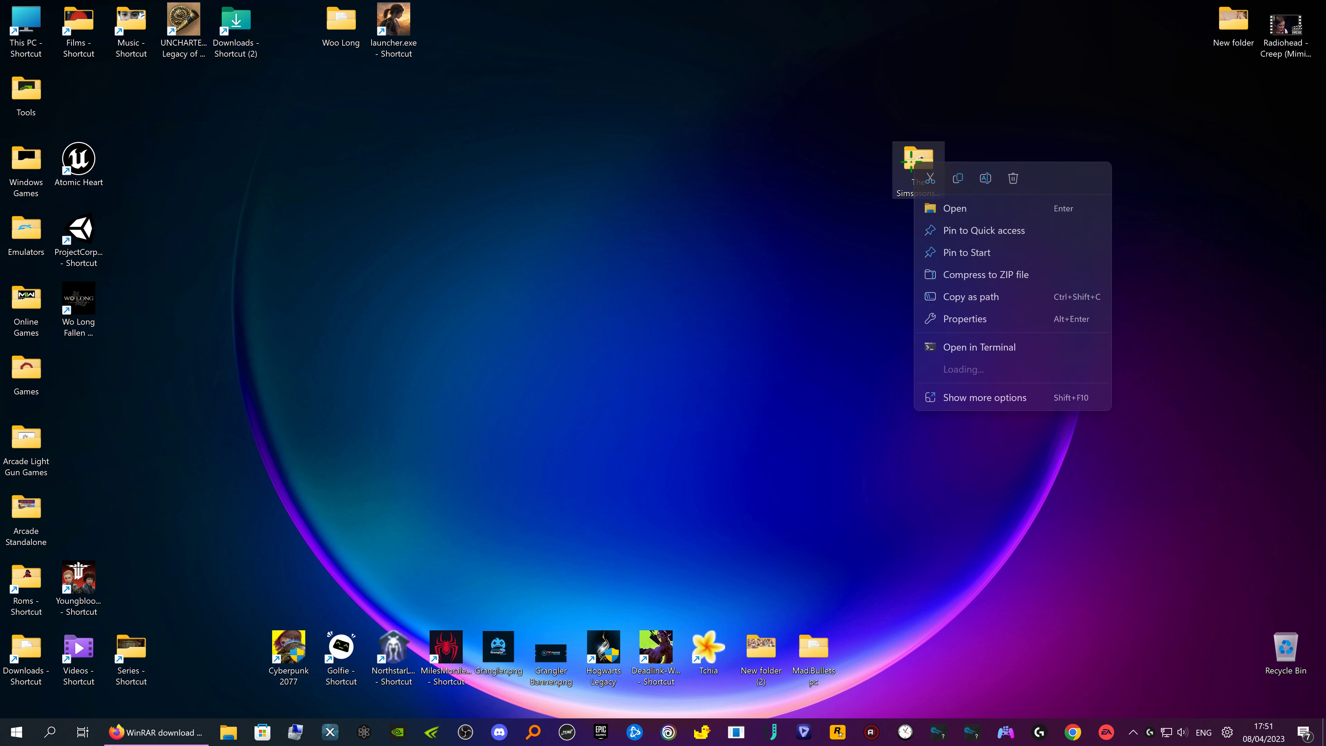
mouse_move(995, 369)
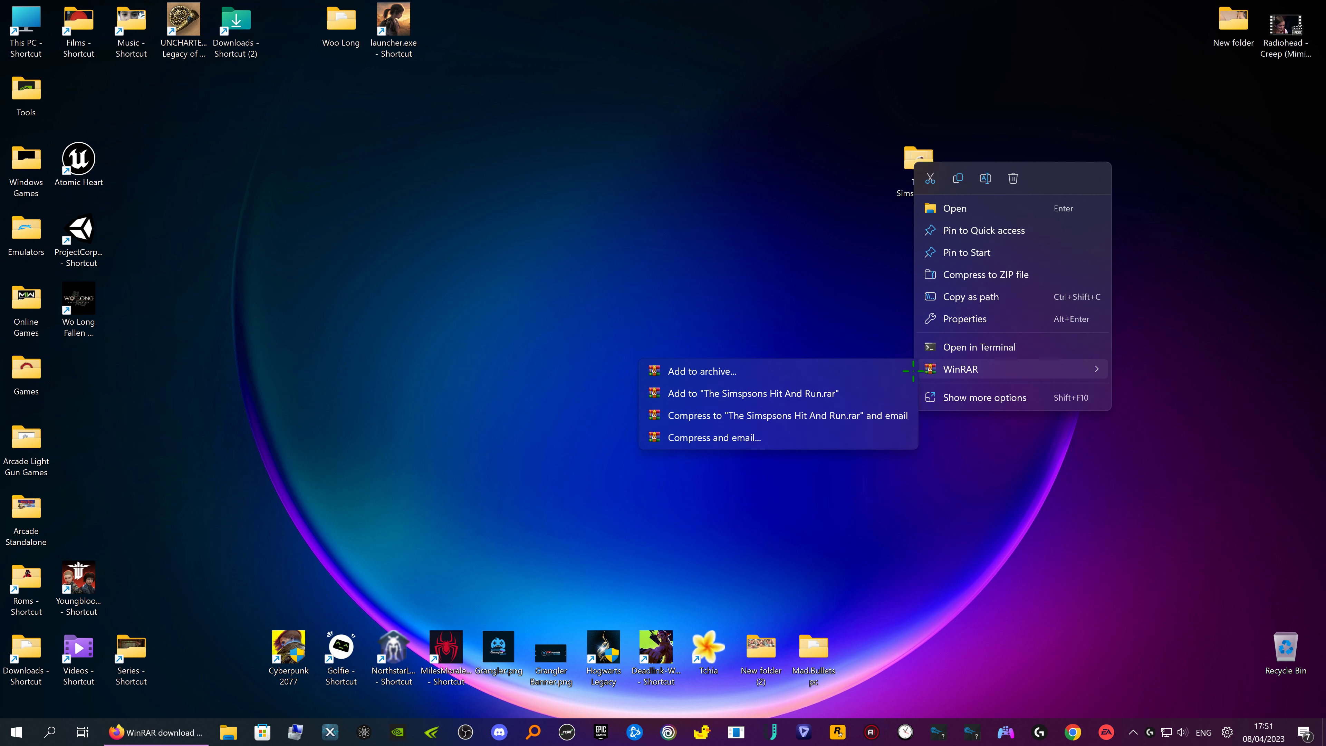
left_click(842, 374)
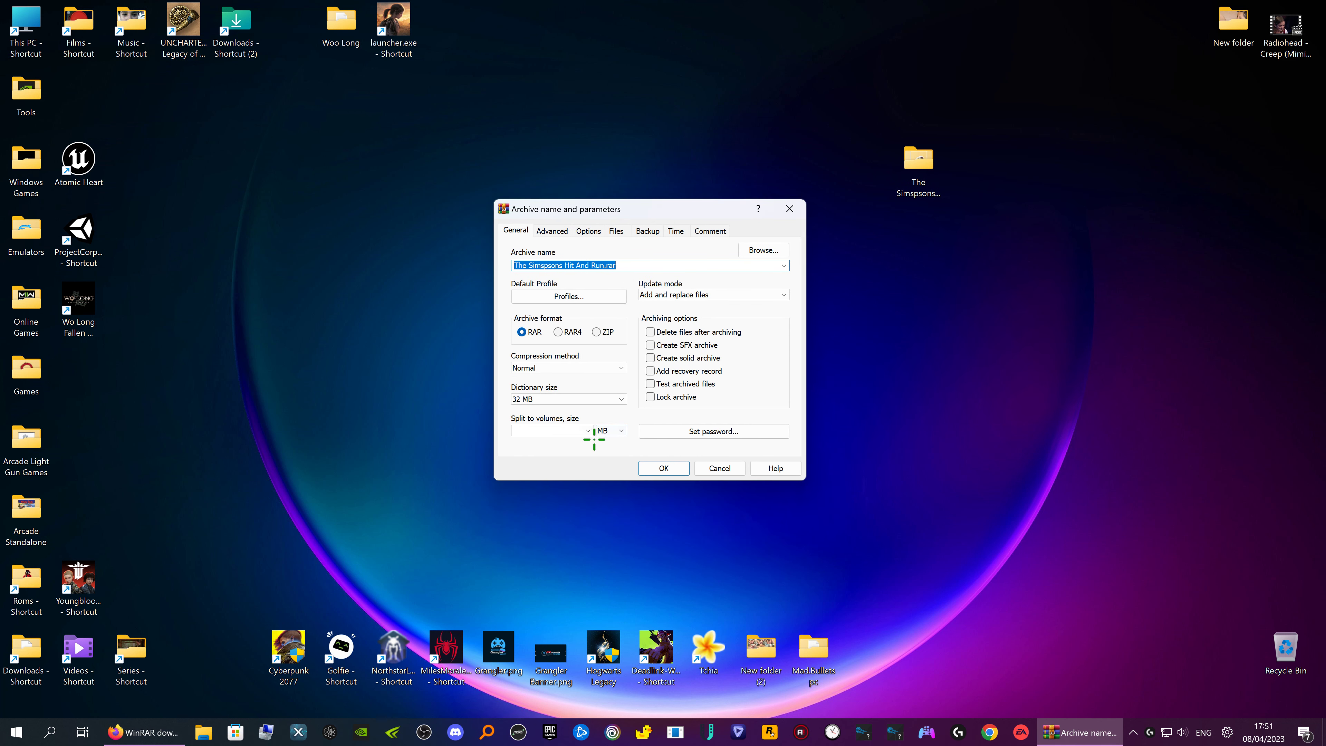
left_click(562, 431)
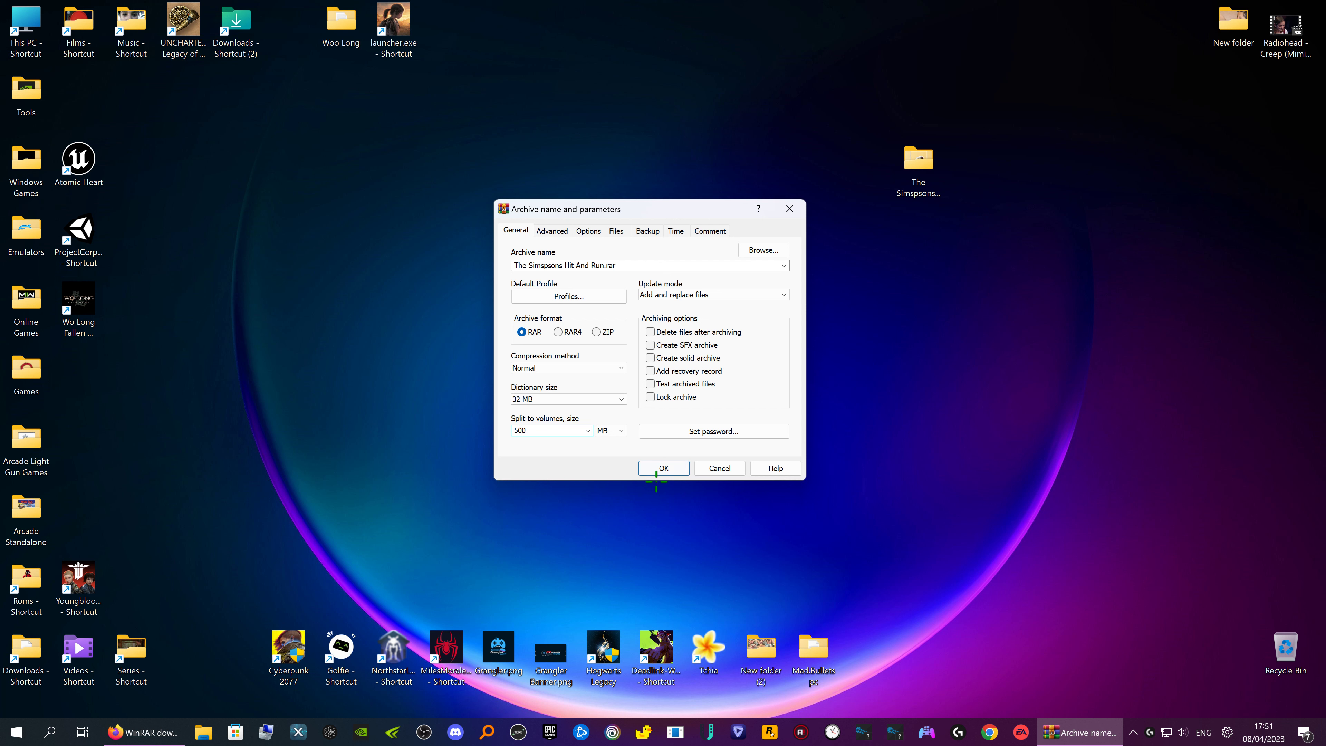
left_click(674, 469)
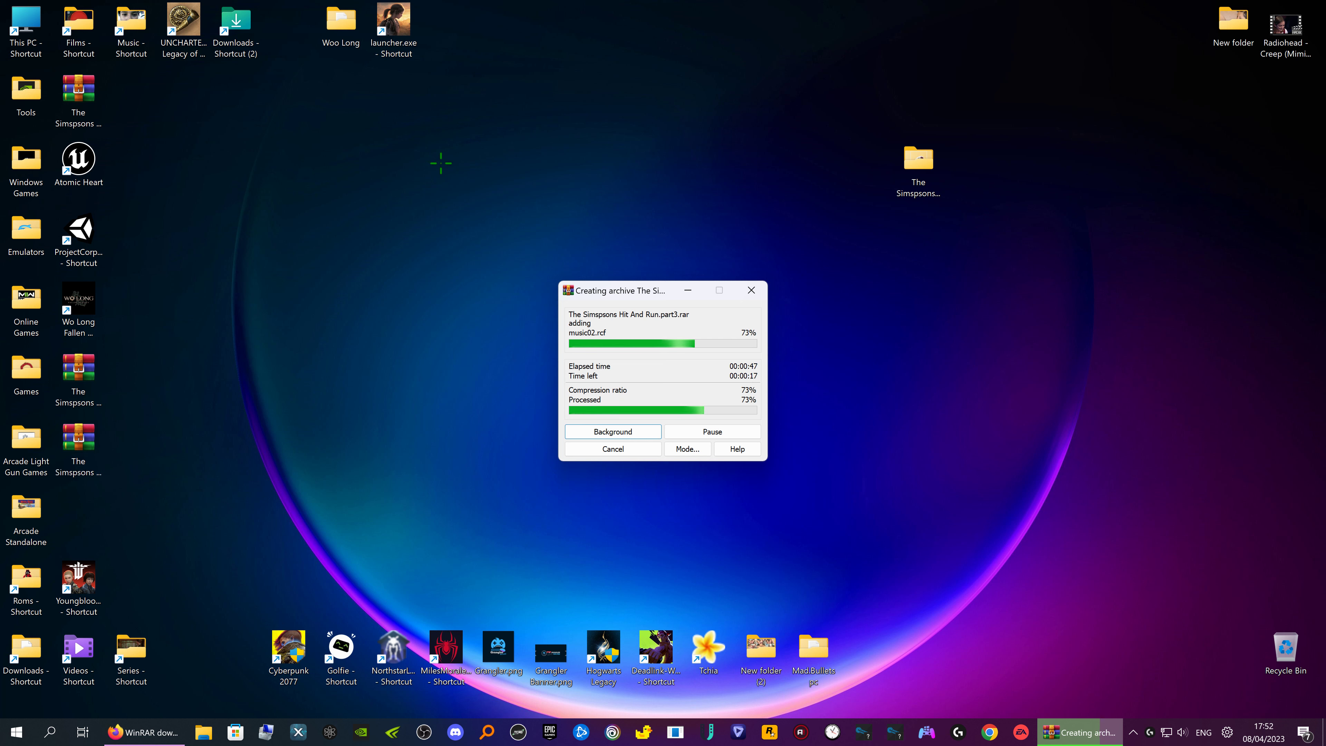
Line up the three archive parts side by side in the upper middle of the desktop
left_click_drag(95, 97, 462, 166)
left_click_drag(76, 389, 499, 177)
left_click_drag(78, 439, 551, 177)
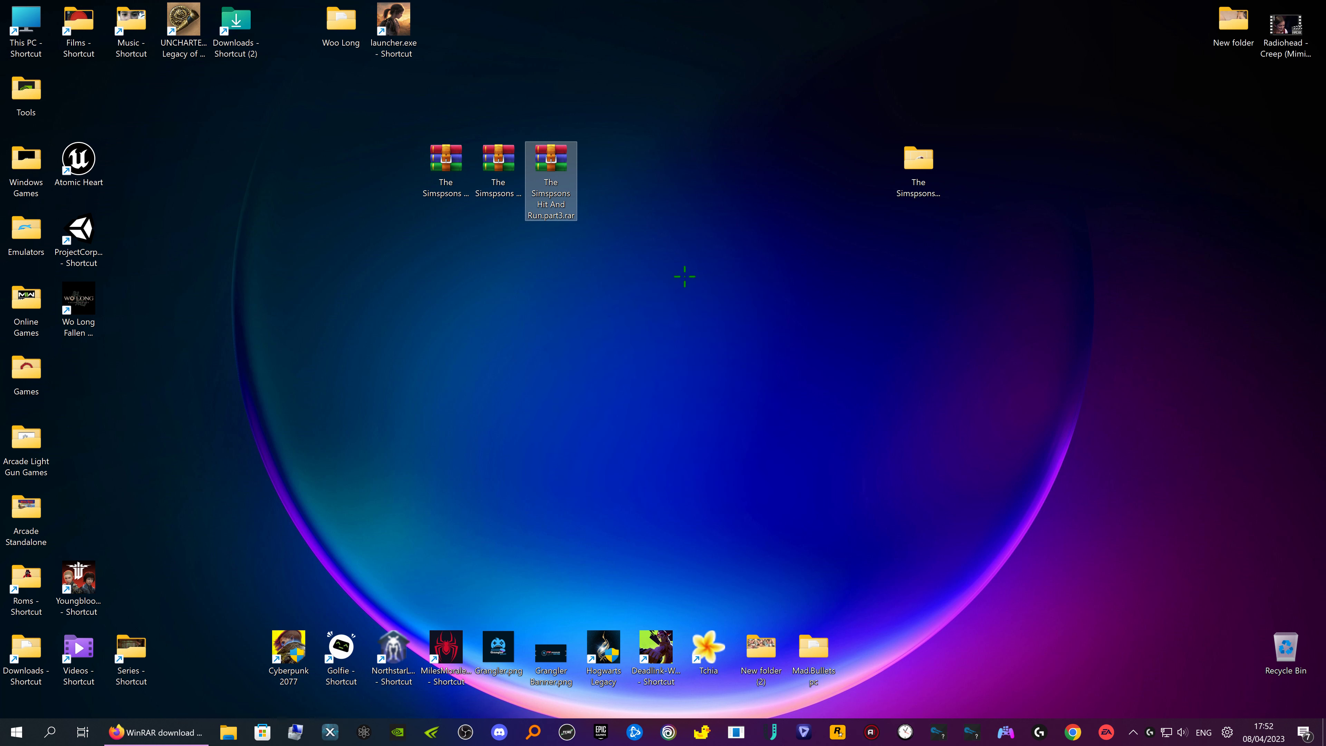
left_click(670, 244)
left_click(445, 164)
left_click(498, 165)
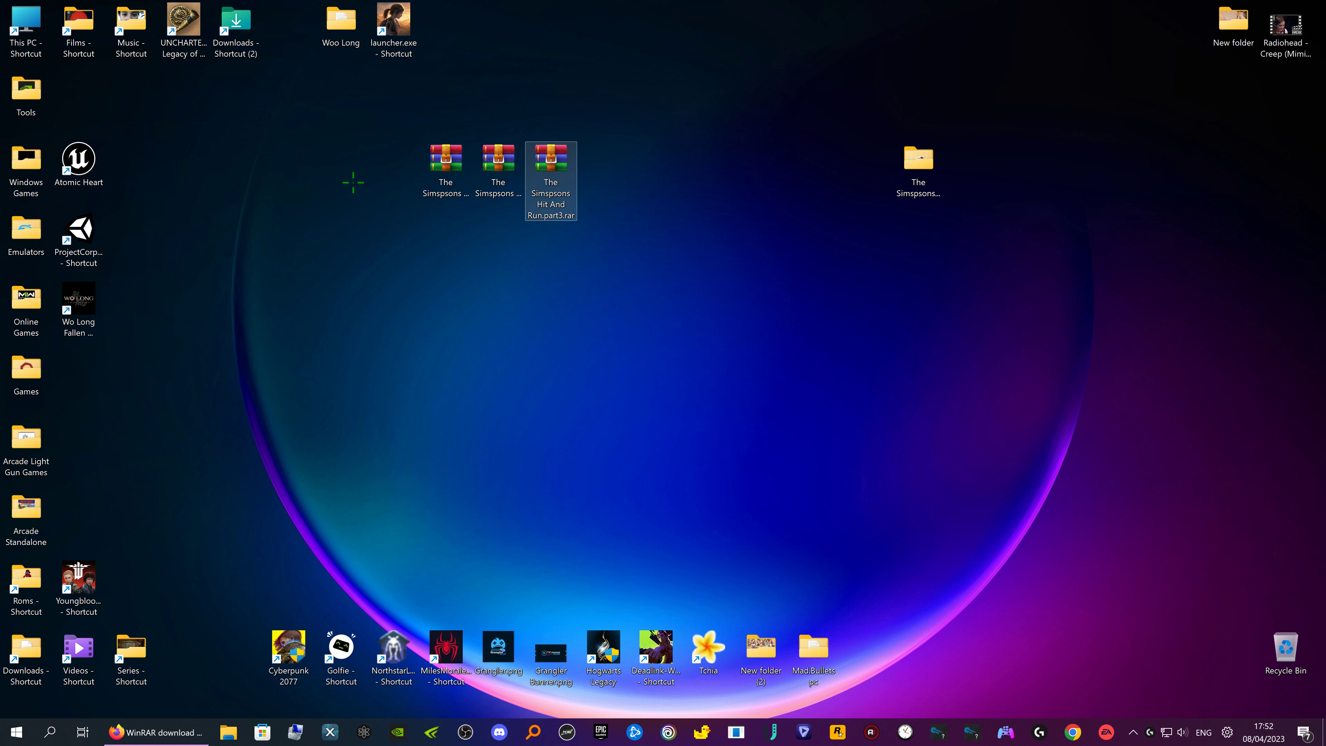
left_click(446, 167)
left_click(773, 259)
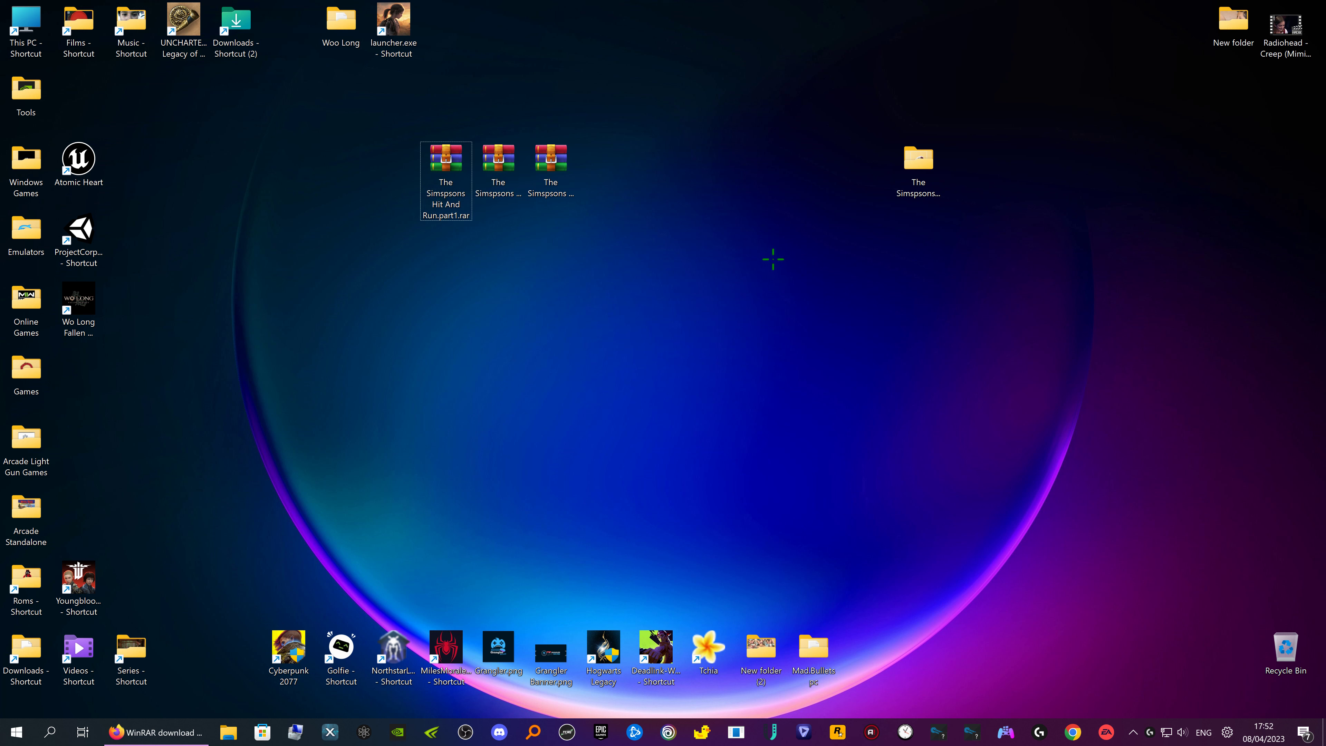
Select all three archive parts and check their combined size in the file properties
left_click_drag(360, 154, 629, 165)
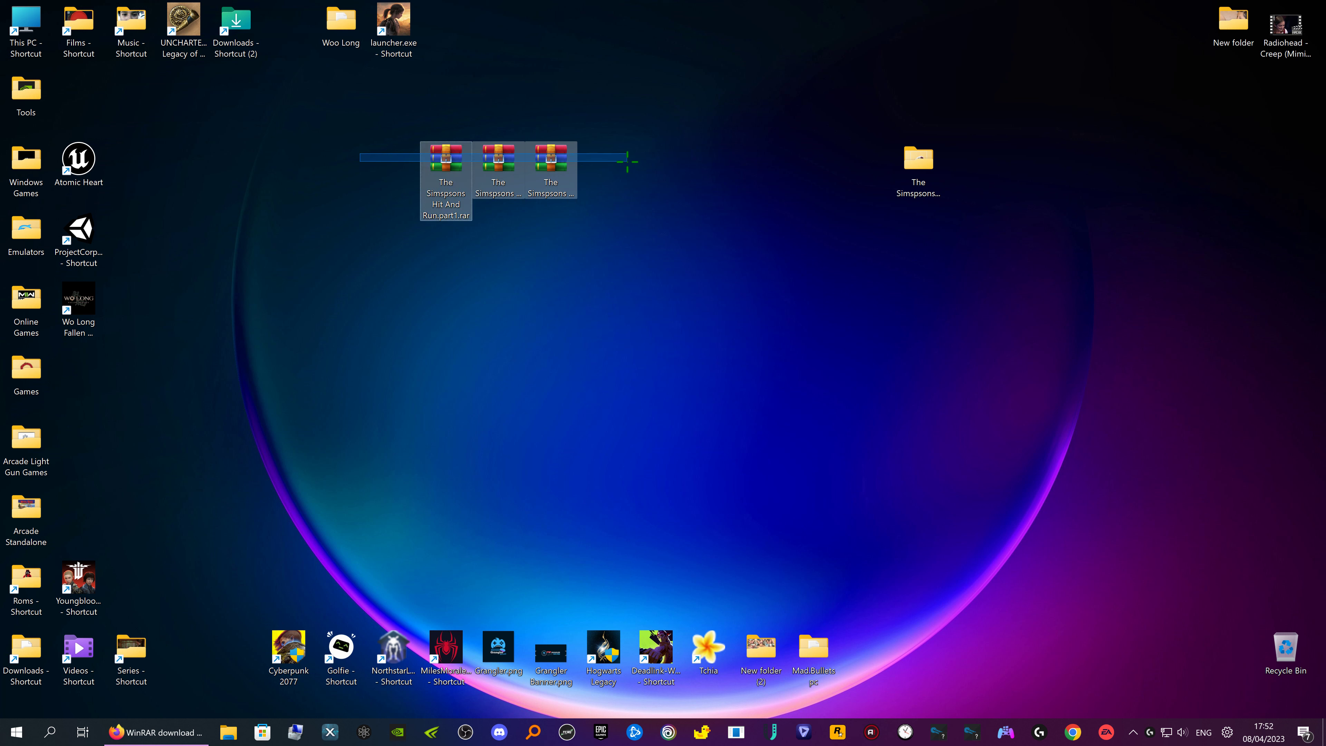
left_click(497, 183)
right_click(497, 182)
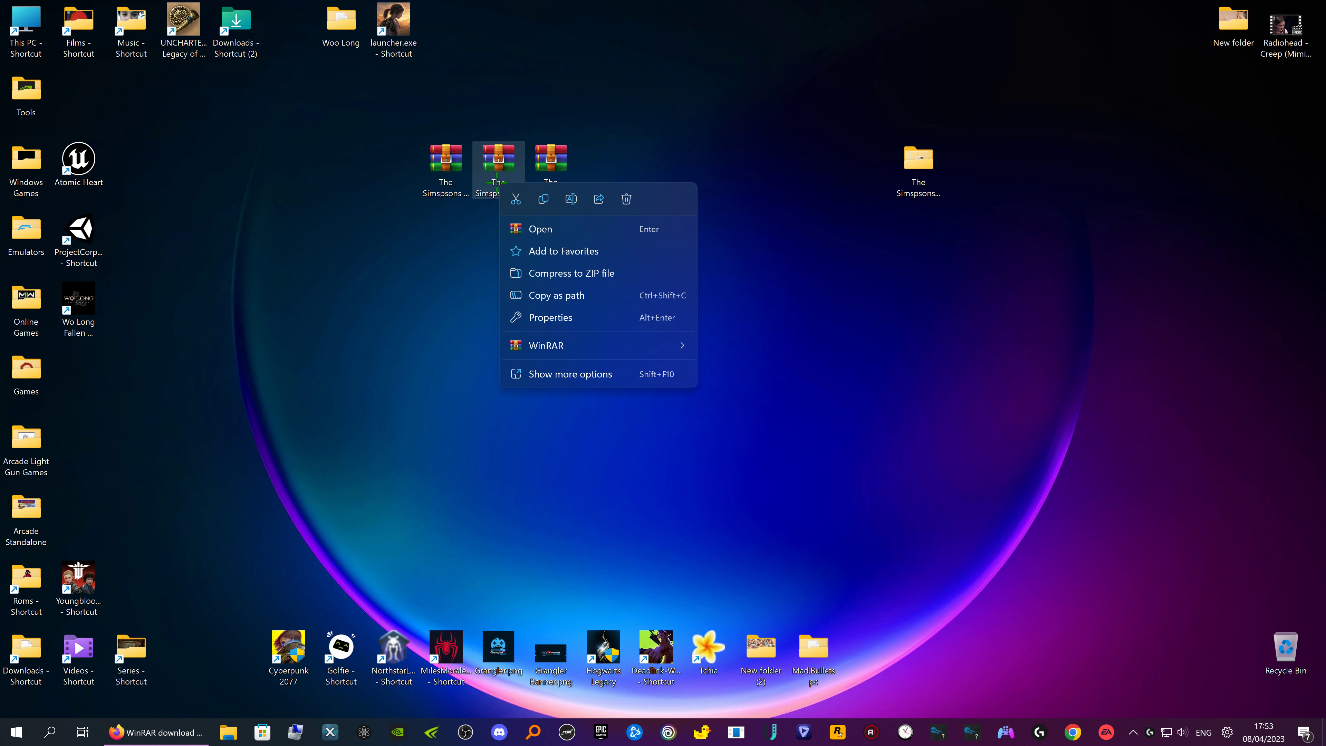
left_click(393, 236)
right_click(452, 156)
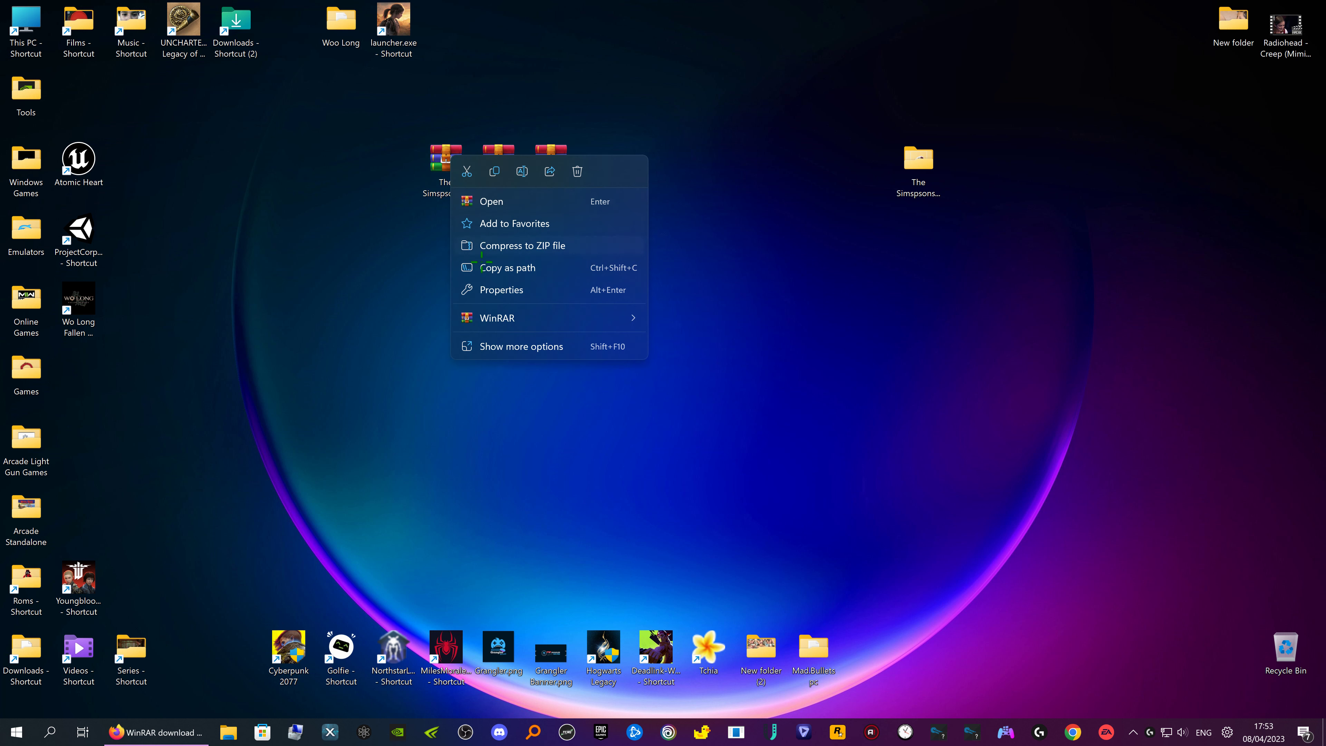
left_click(494, 290)
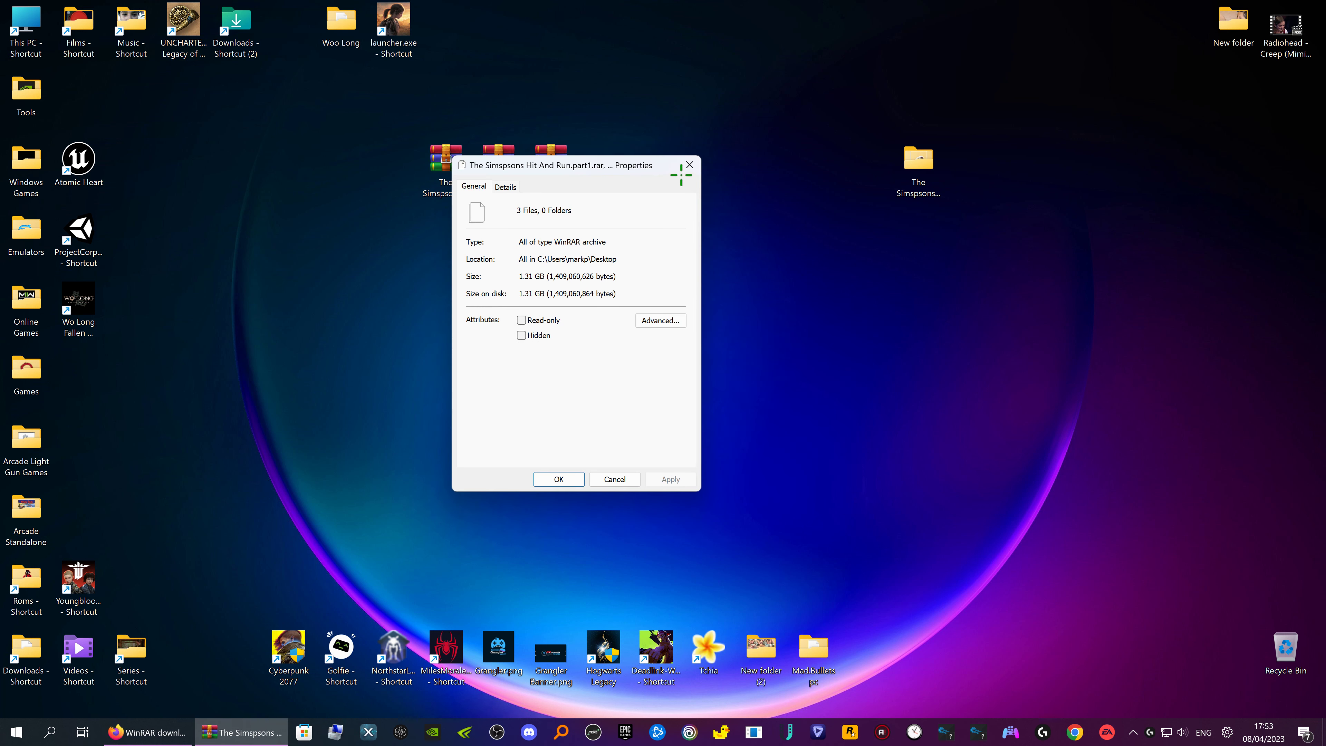
left_click(690, 165)
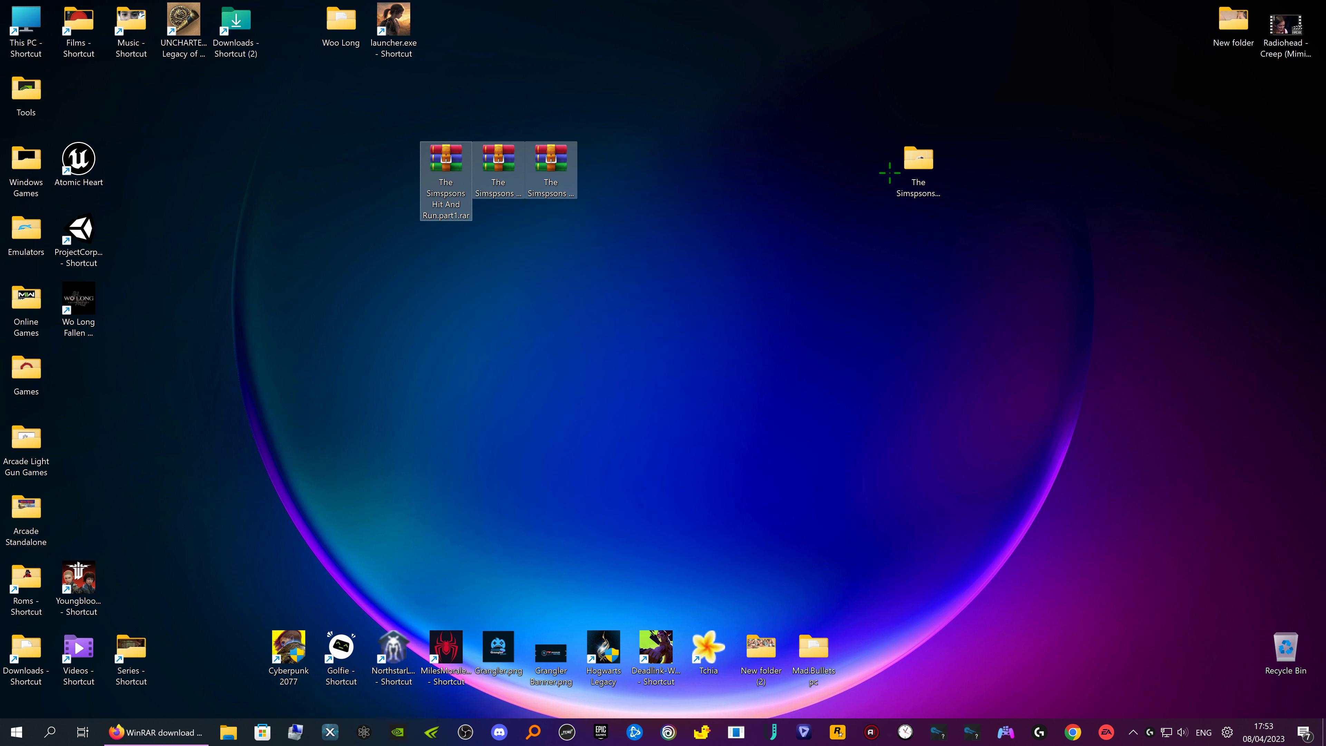
Permanently delete the original "The Simspsons Hit And Run" folder from the desktop
left_click(915, 170)
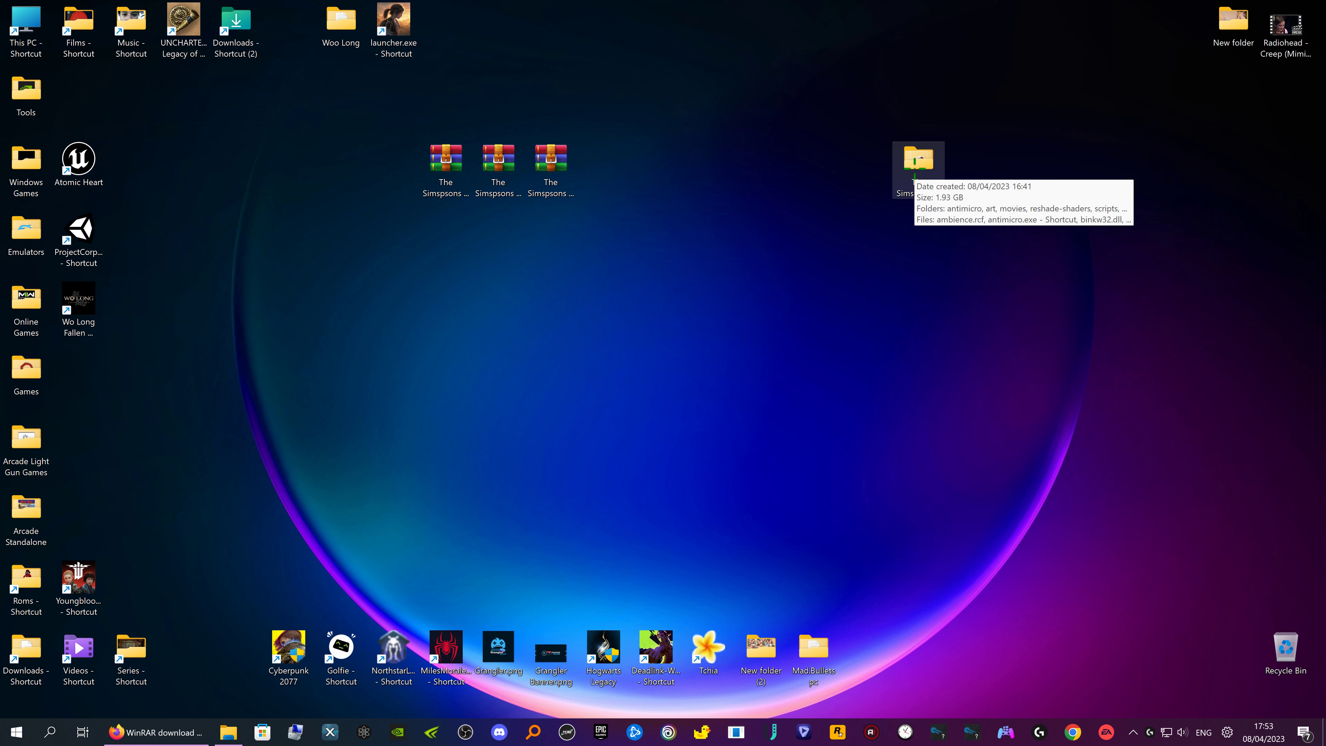
key("shift+Delete")
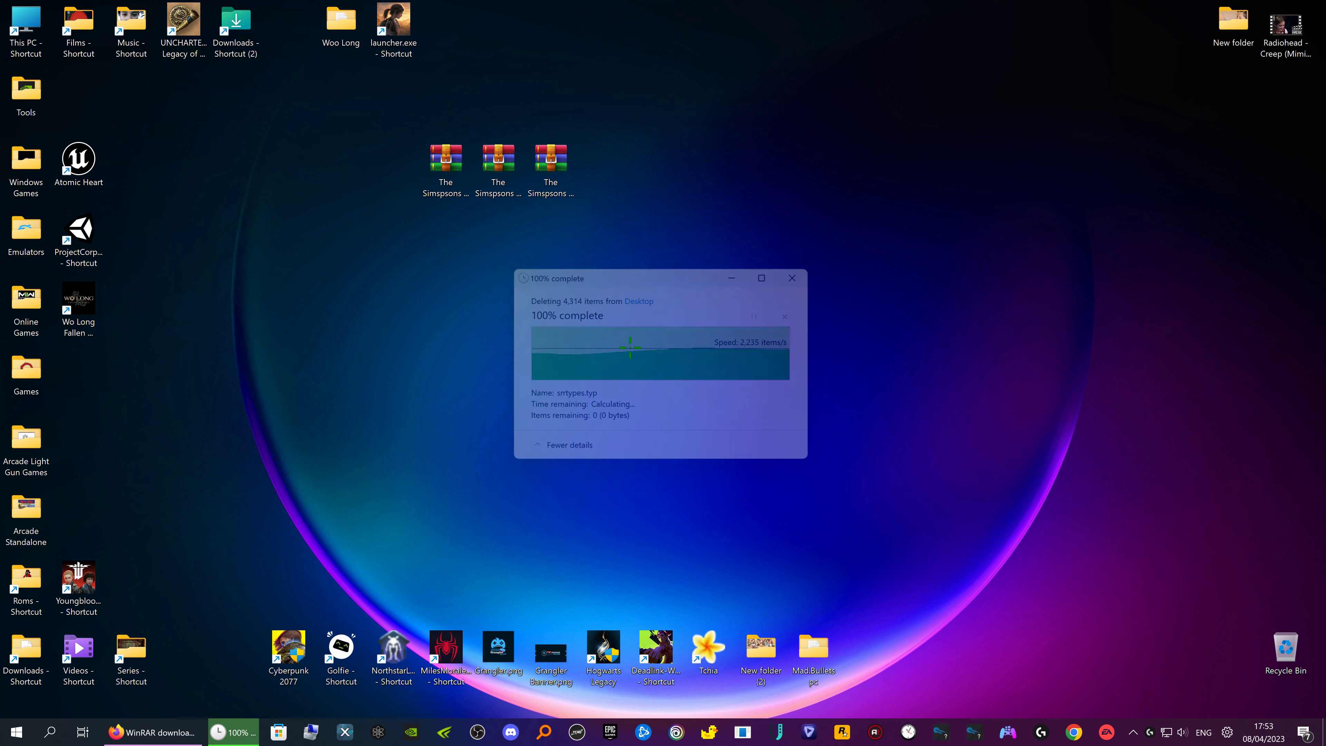
View the WinRAR extraction path and options for "The Simspsons Hit And Run.part3.rar" and close them without extracting
left_click(548, 162)
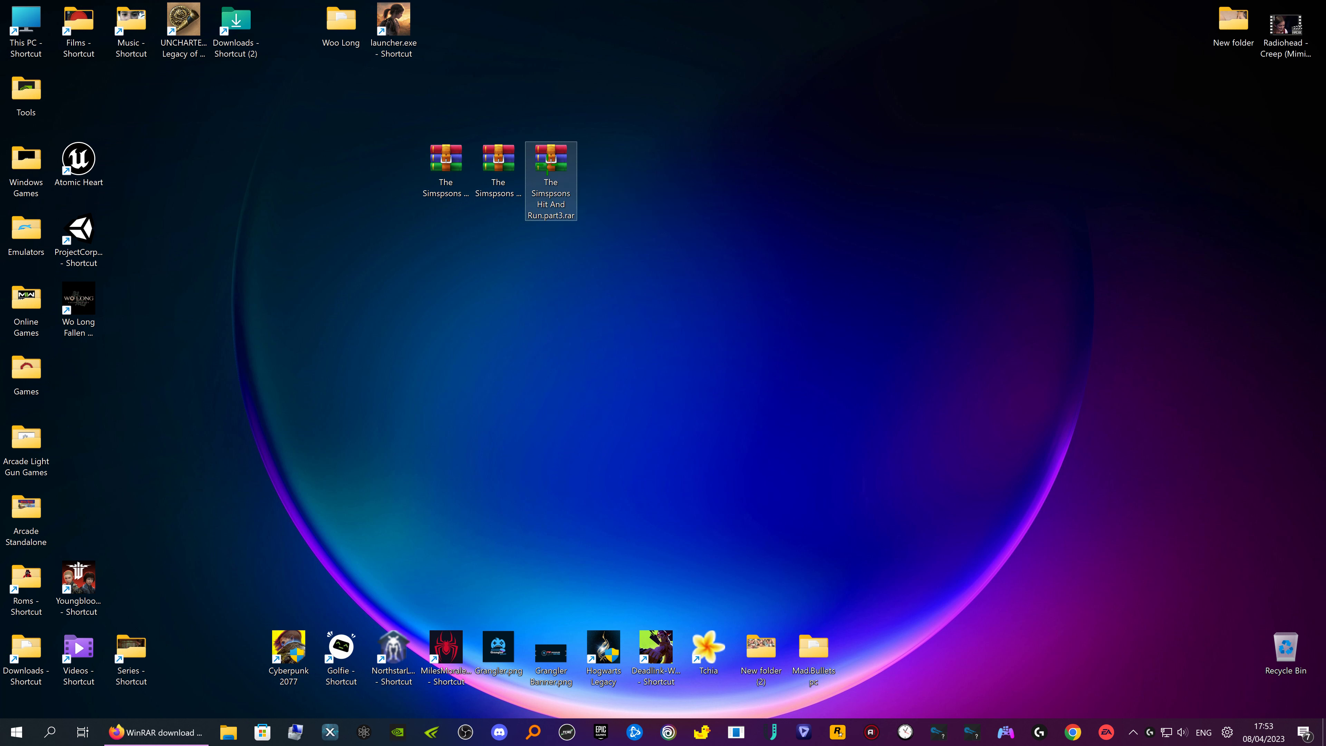
right_click(547, 163)
mouse_move(666, 345)
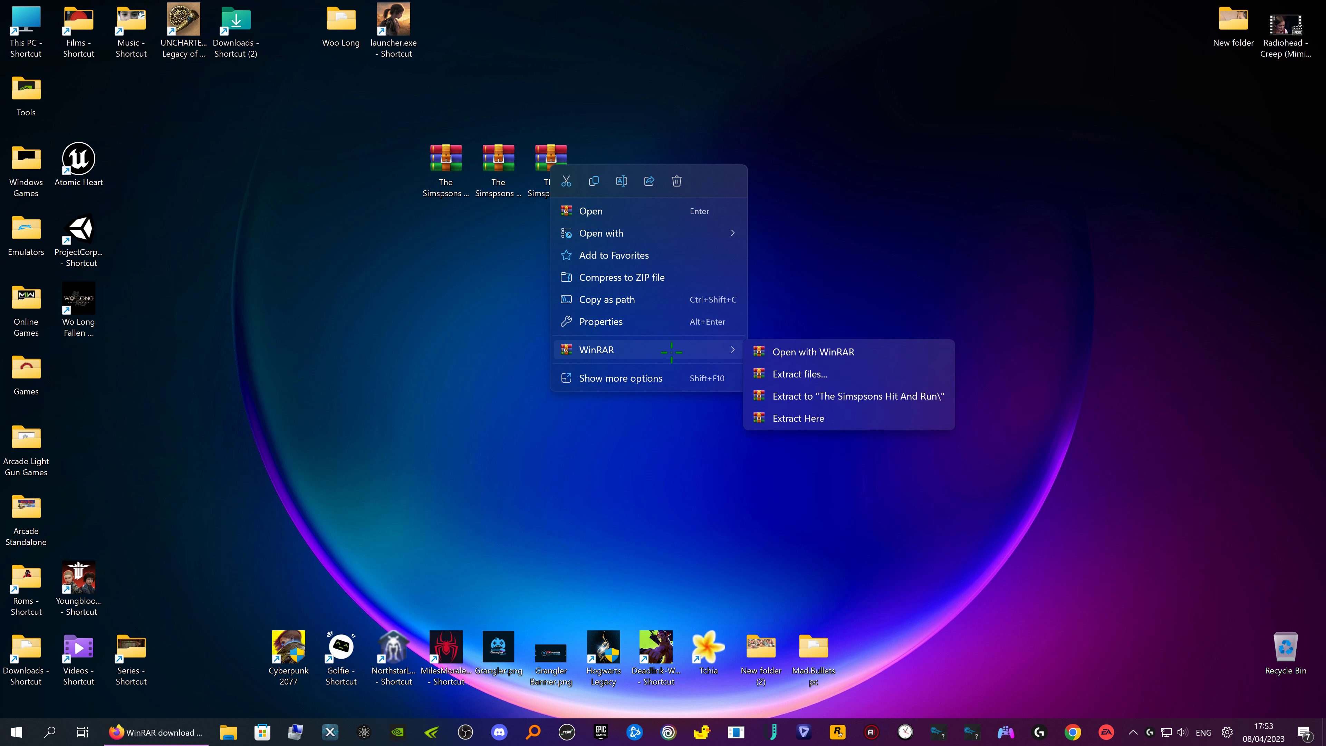
left_click(810, 374)
left_click_drag(683, 238, 791, 190)
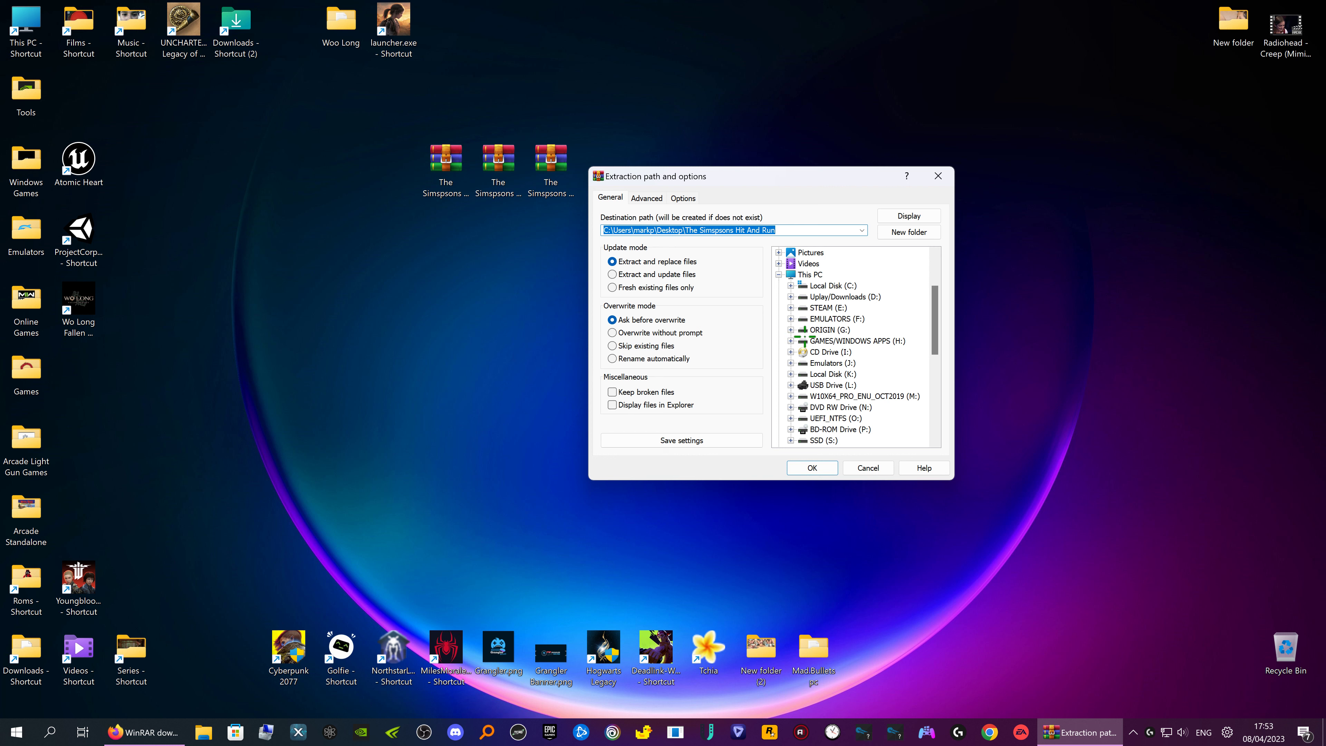
left_click(939, 176)
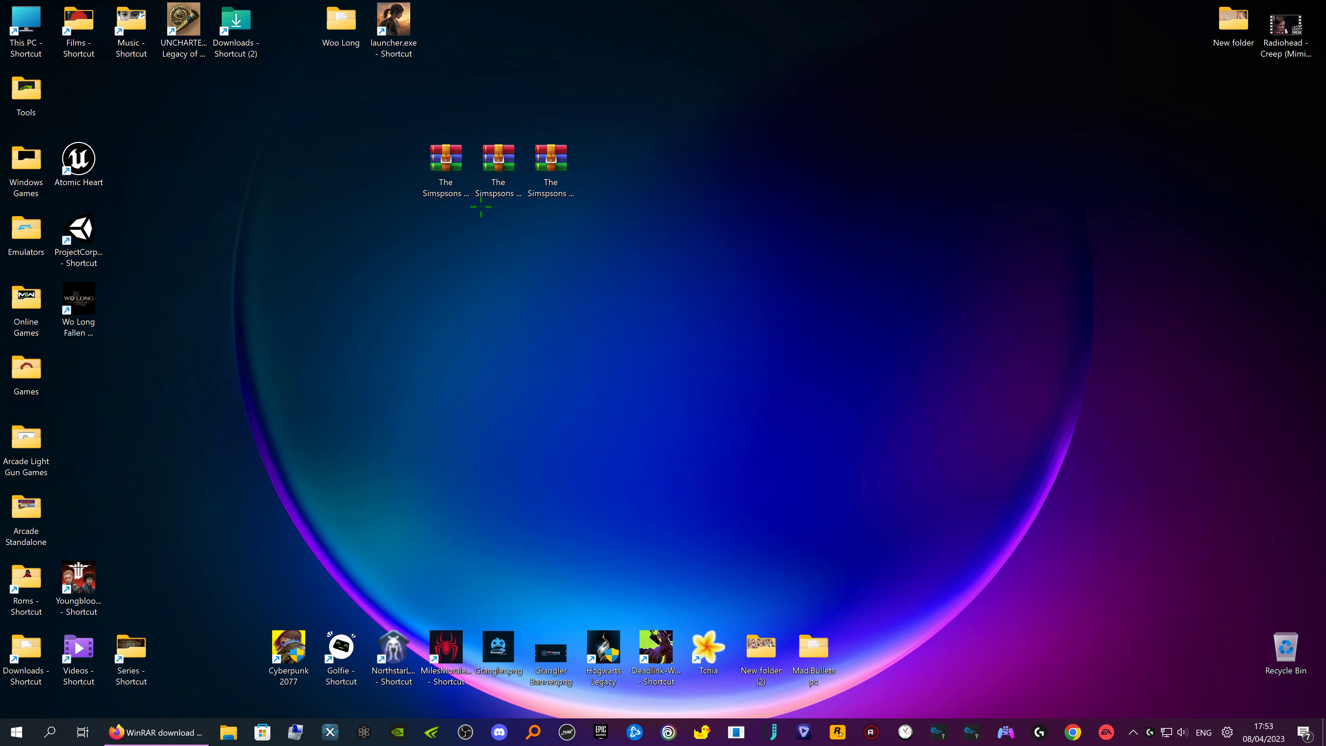
Extract "The Simspsons Hit And Run.part3.rar" directly onto the desktop and place the extracted folder beside the row of archive parts
left_click(538, 174)
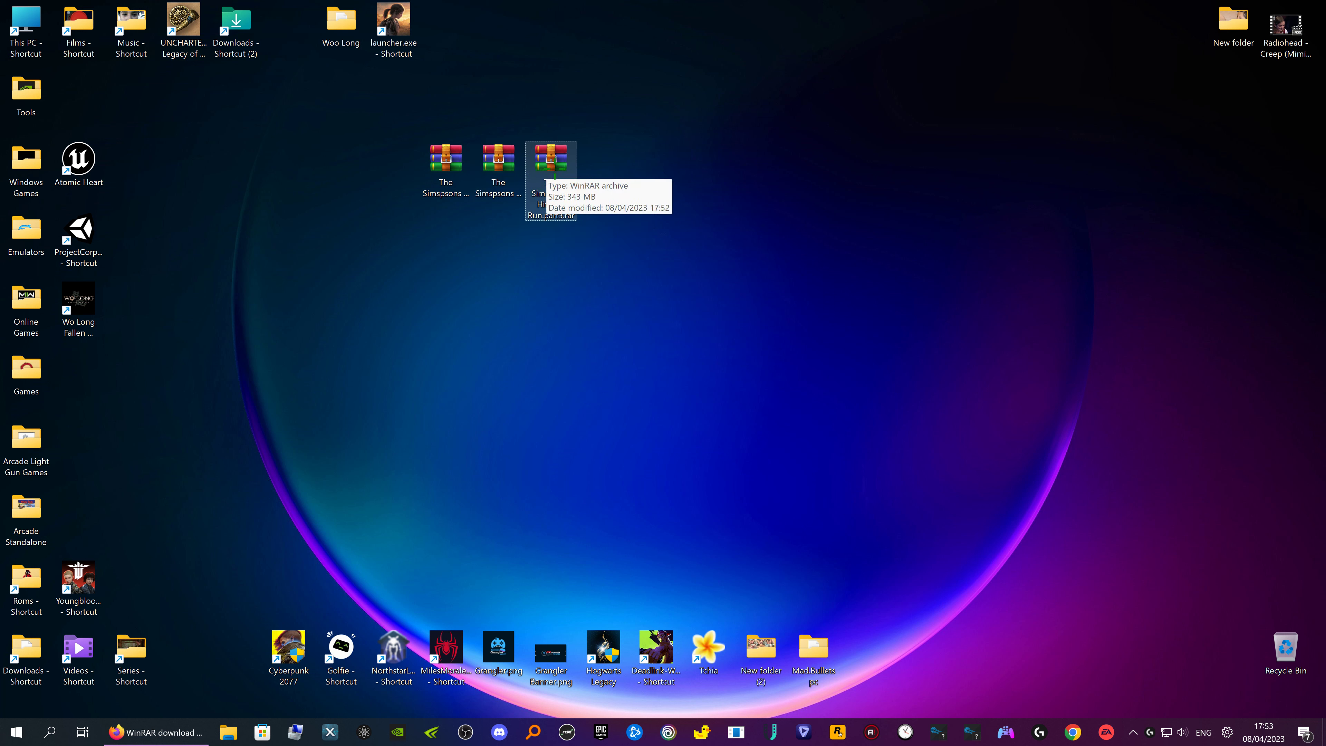
right_click(555, 175)
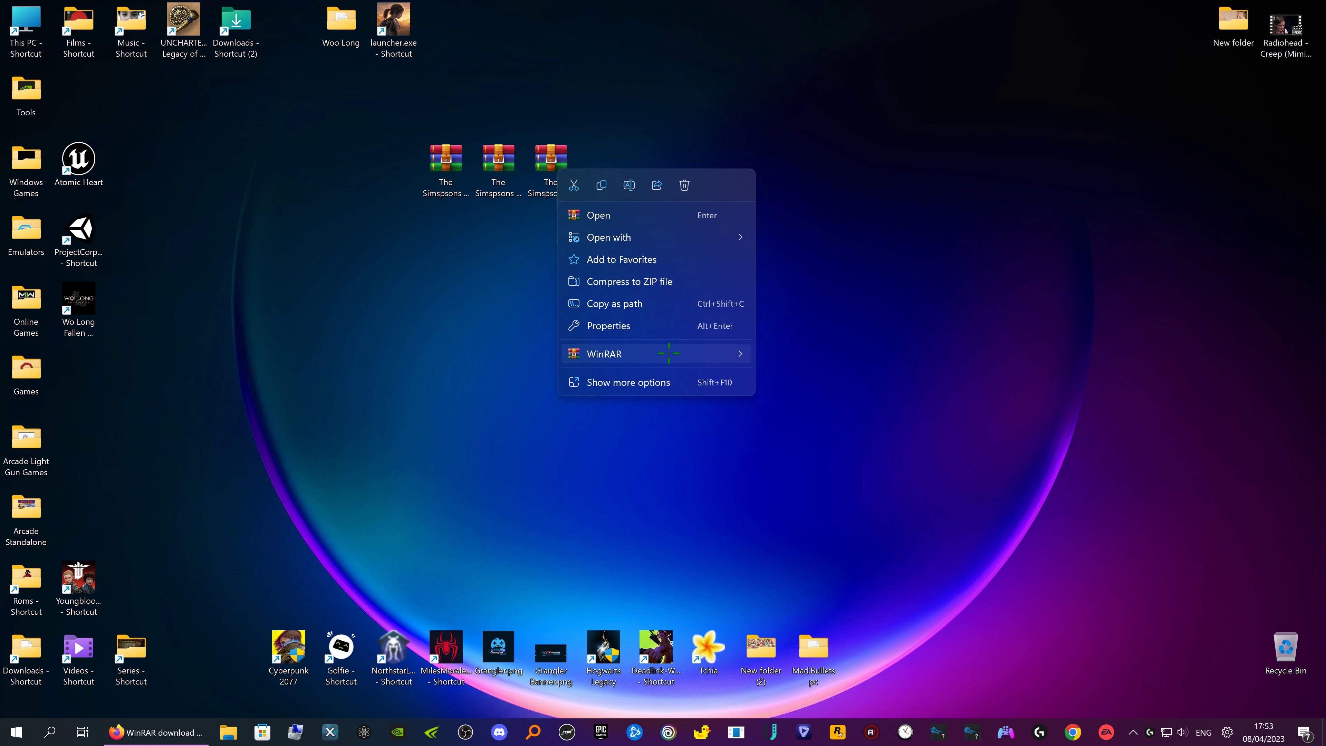
mouse_move(669, 353)
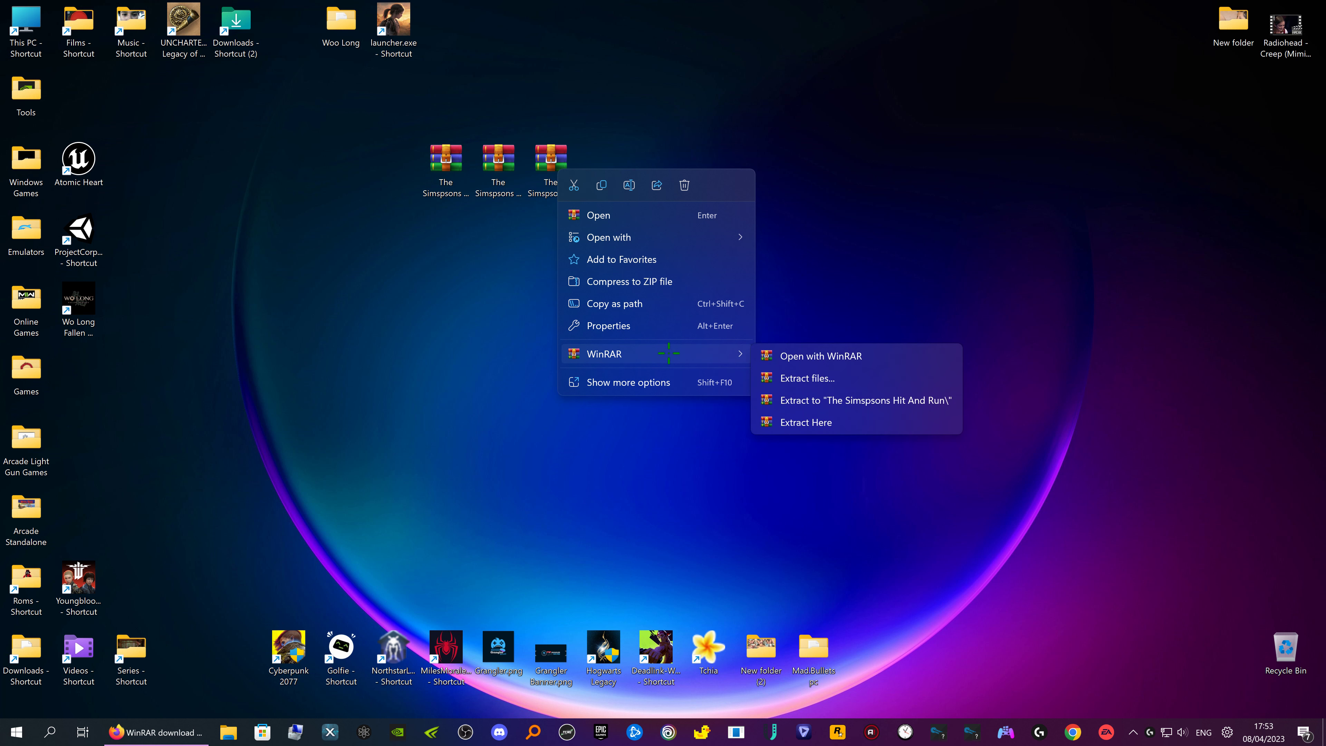
left_click(846, 422)
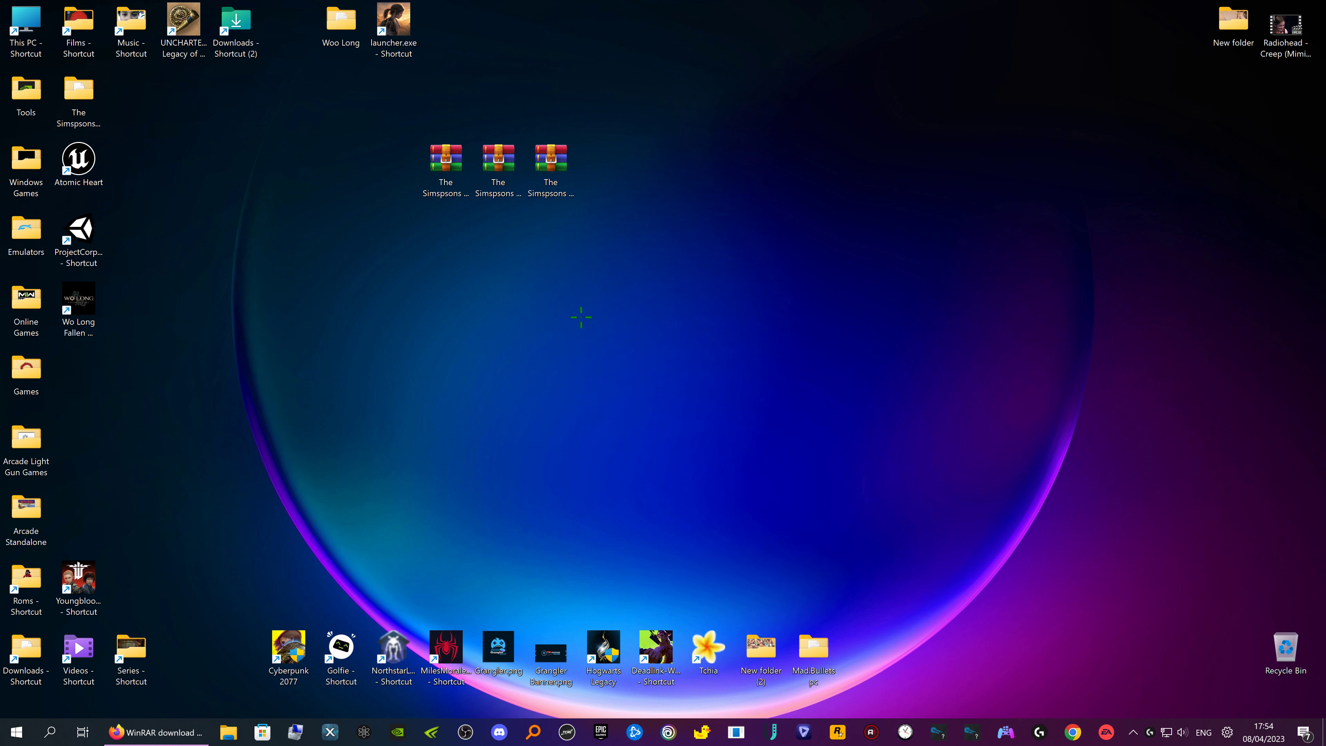
left_click_drag(73, 102, 682, 180)
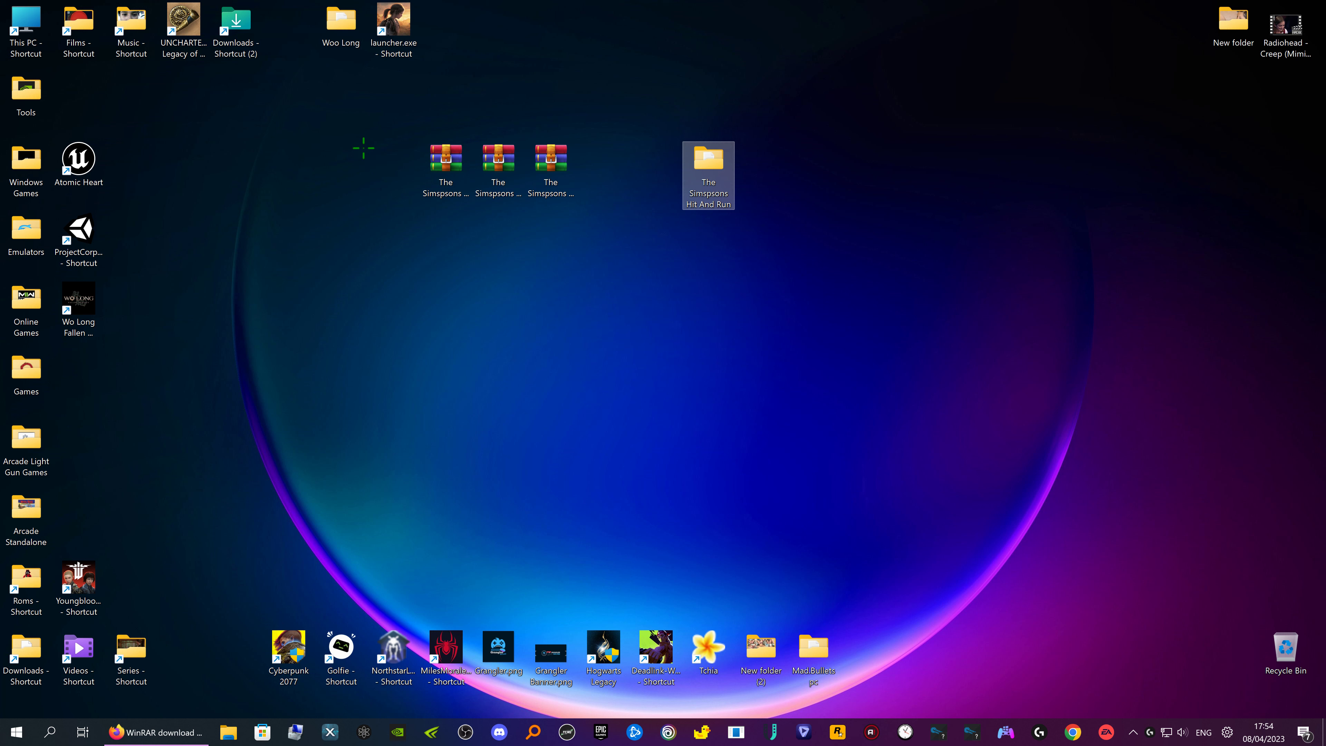
Permanently delete all three archive parts from the desktop
left_click_drag(356, 153, 606, 180)
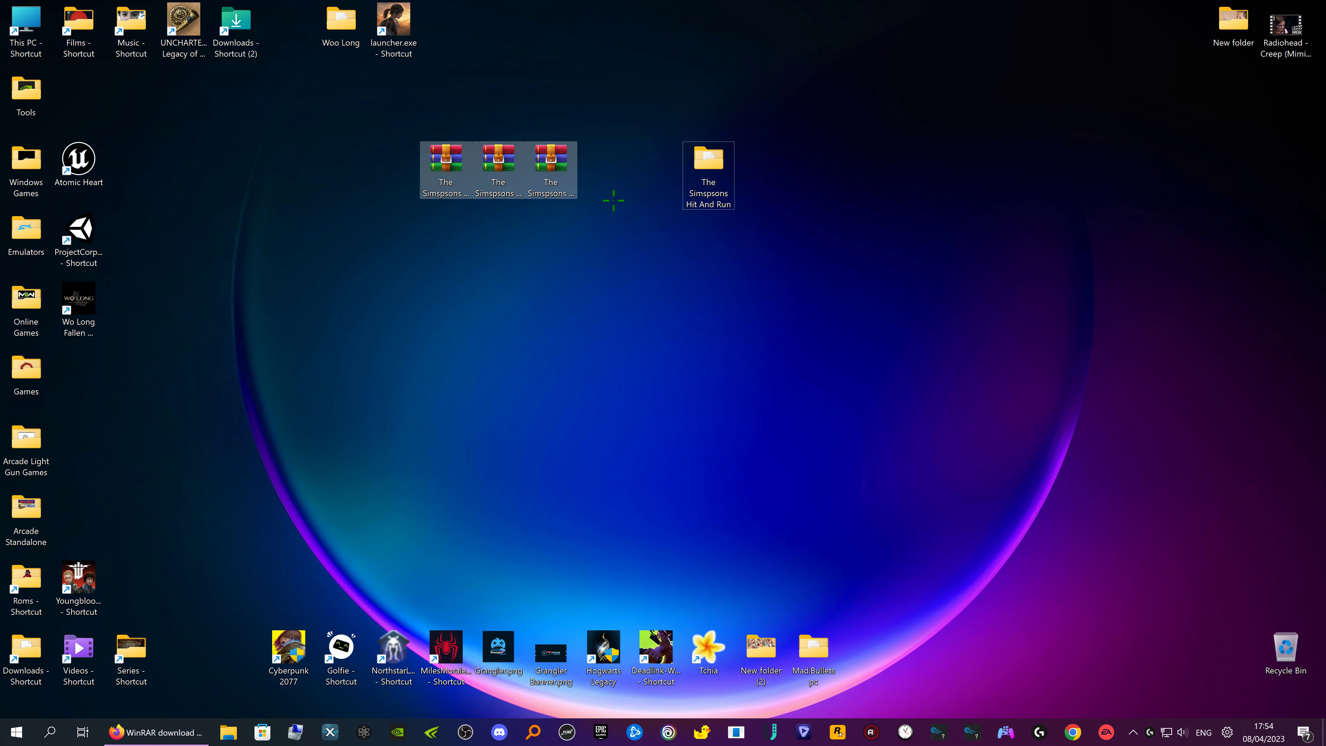
key("shift+Delete")
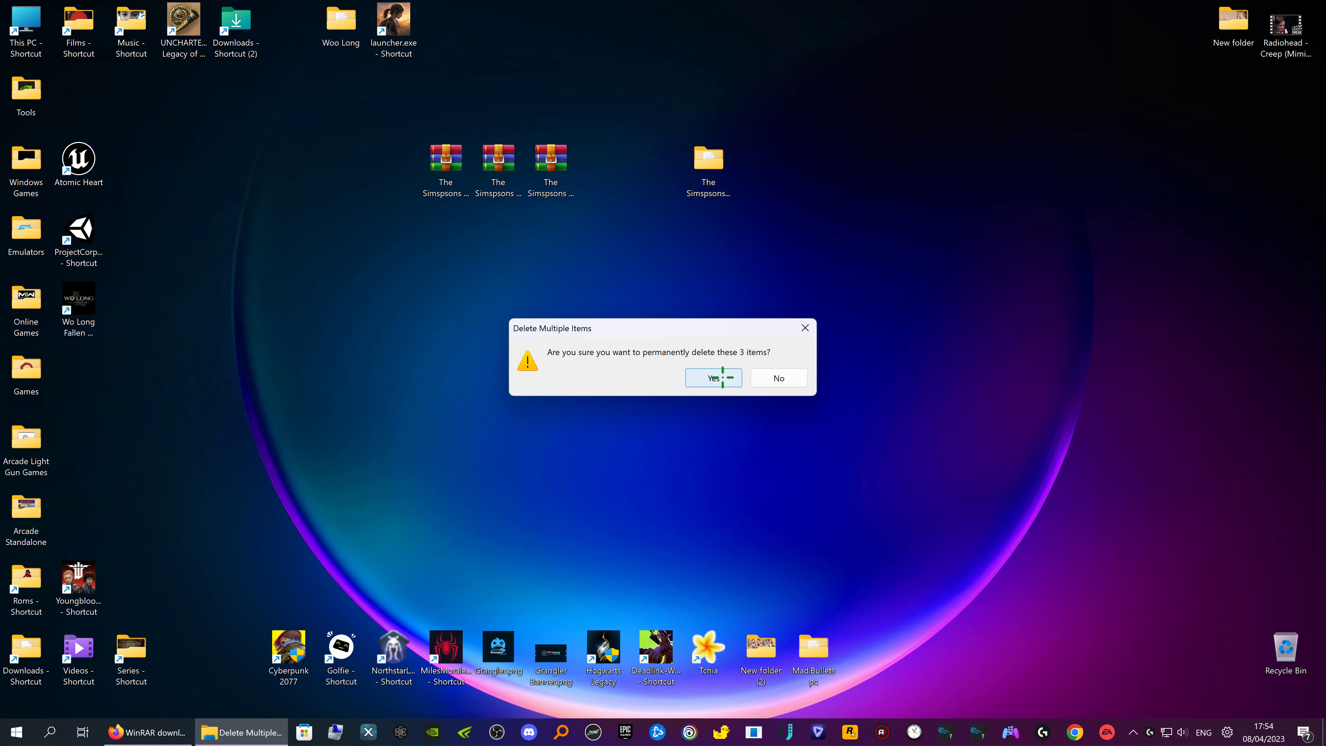
left_click(723, 377)
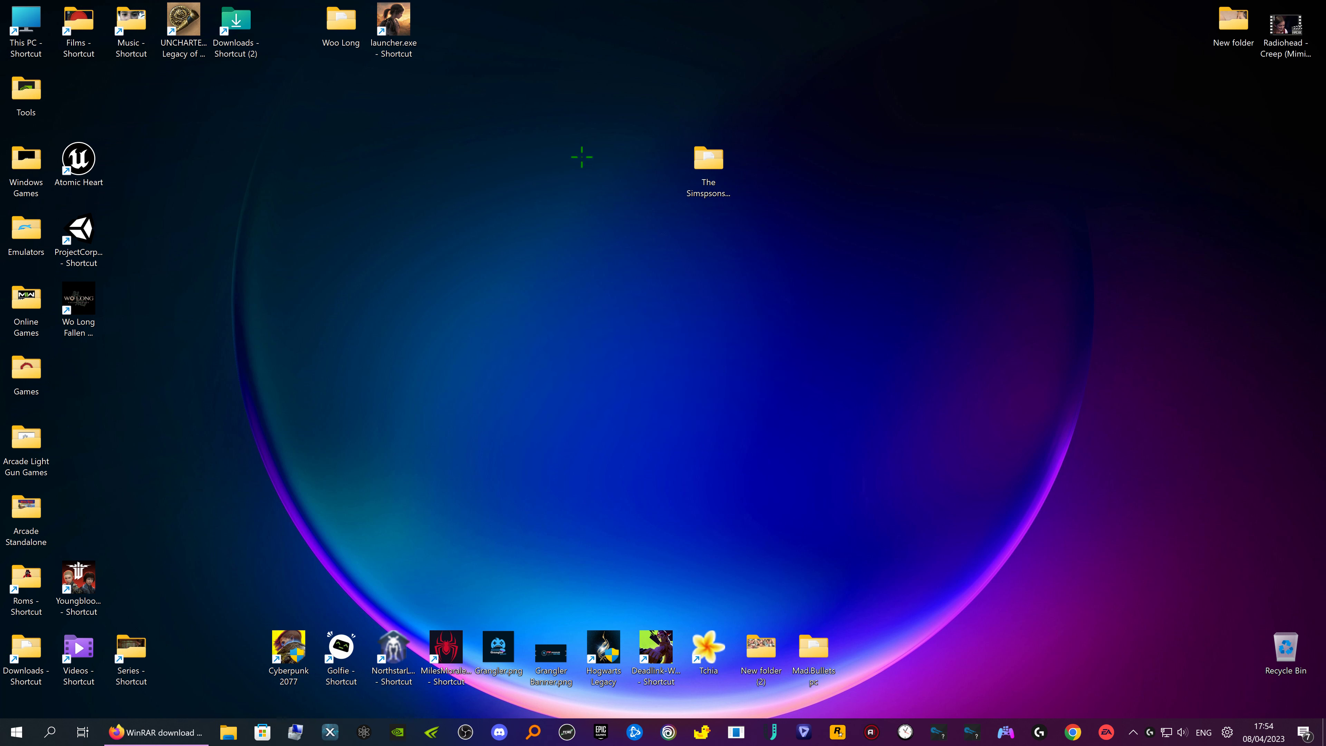
Bring up the WinRAR archive settings for the "The Simspsons Hit And Run" folder and view the available dictionary sizes
left_click(705, 167)
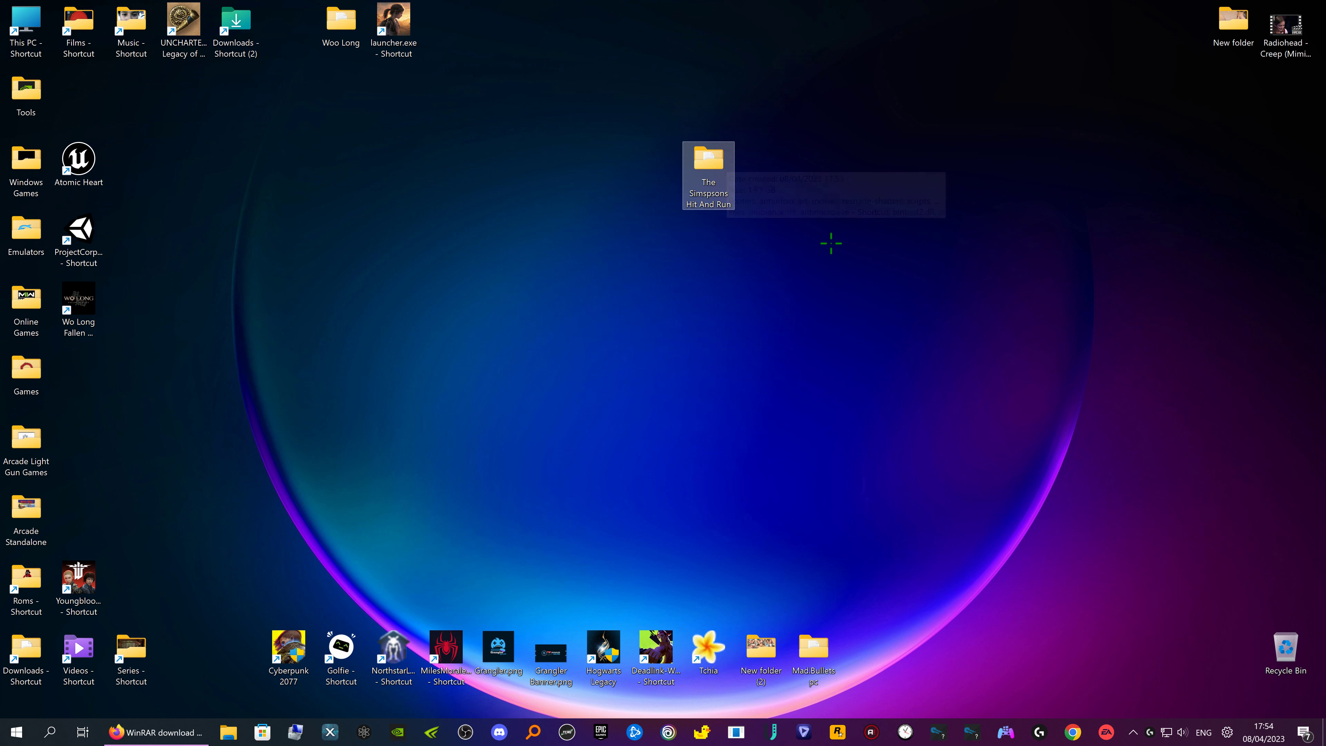
right_click(716, 170)
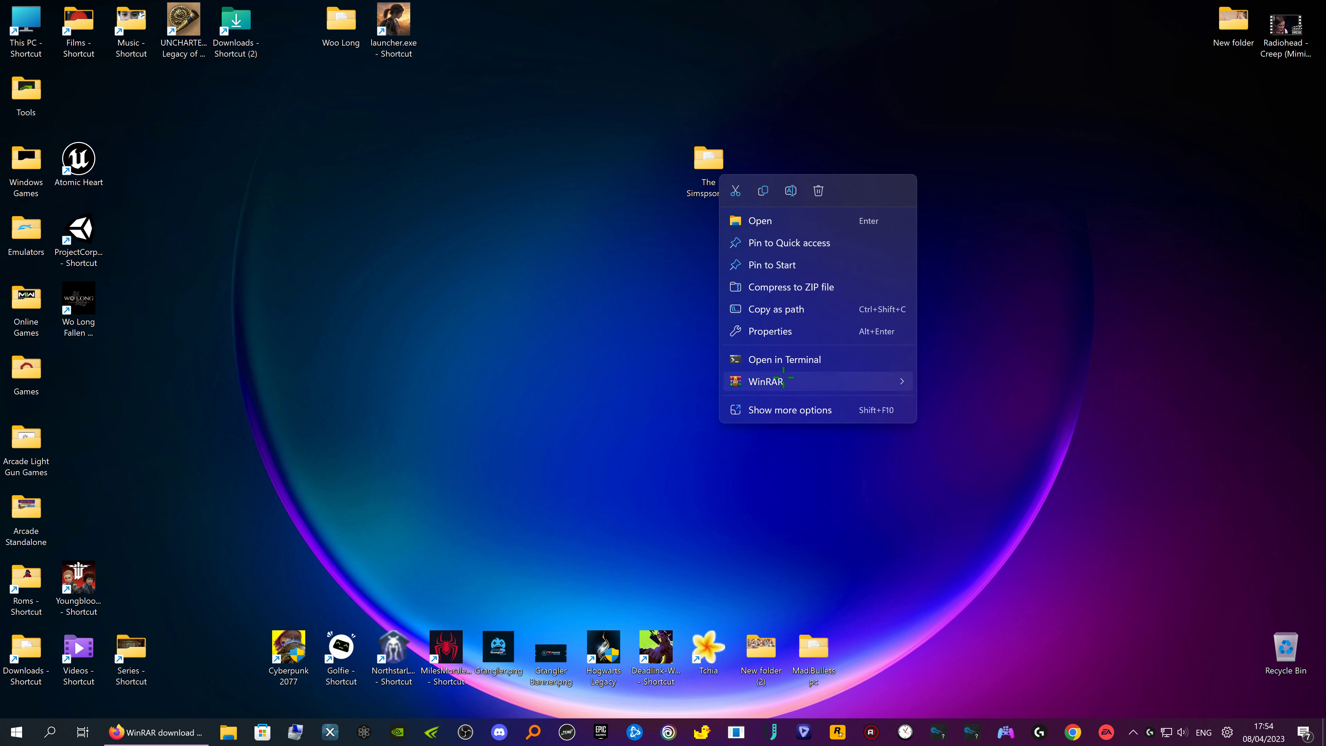
mouse_move(784, 379)
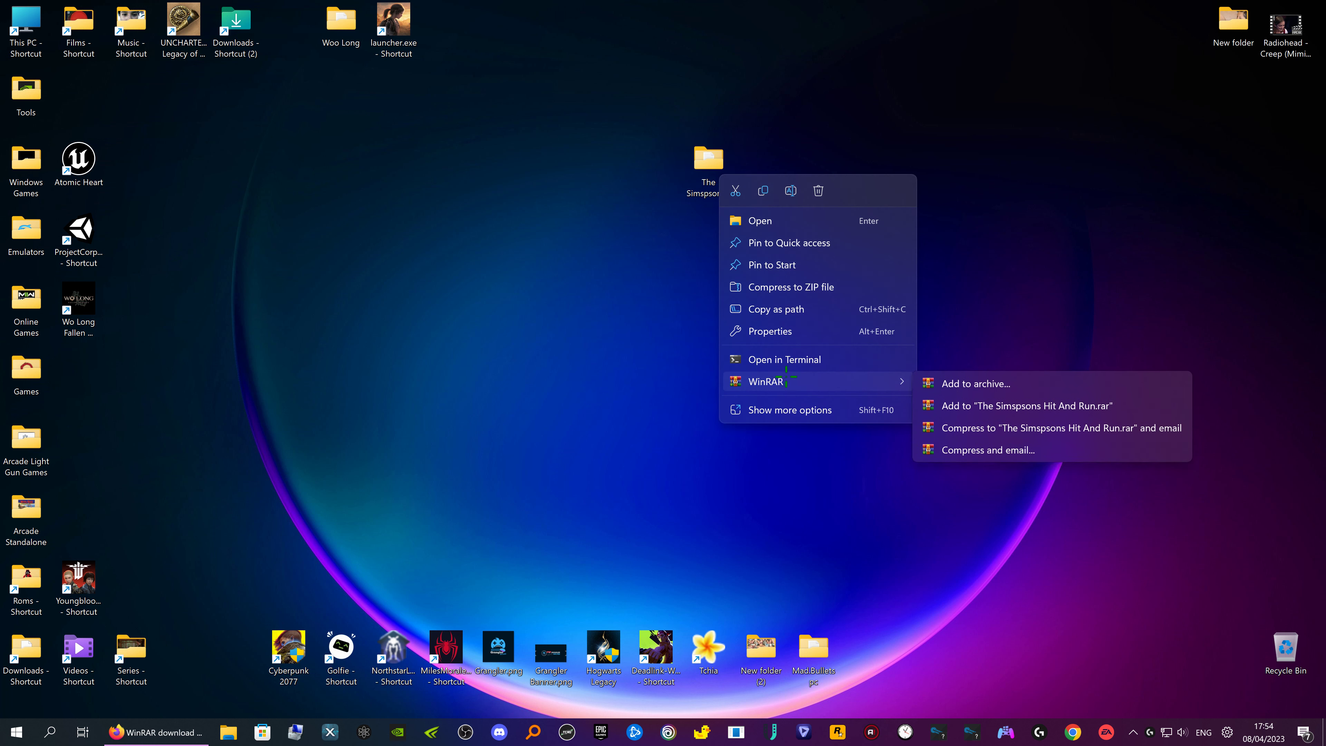
left_click(965, 383)
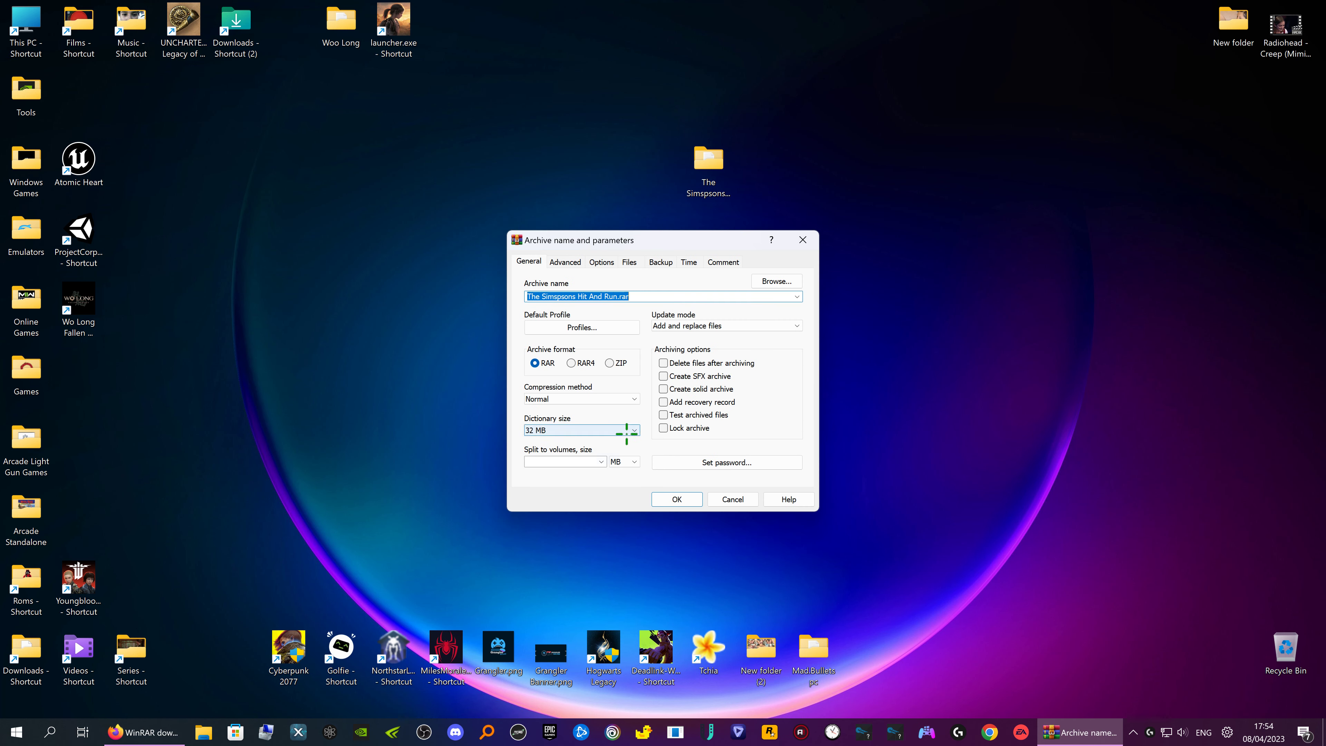
left_click(634, 430)
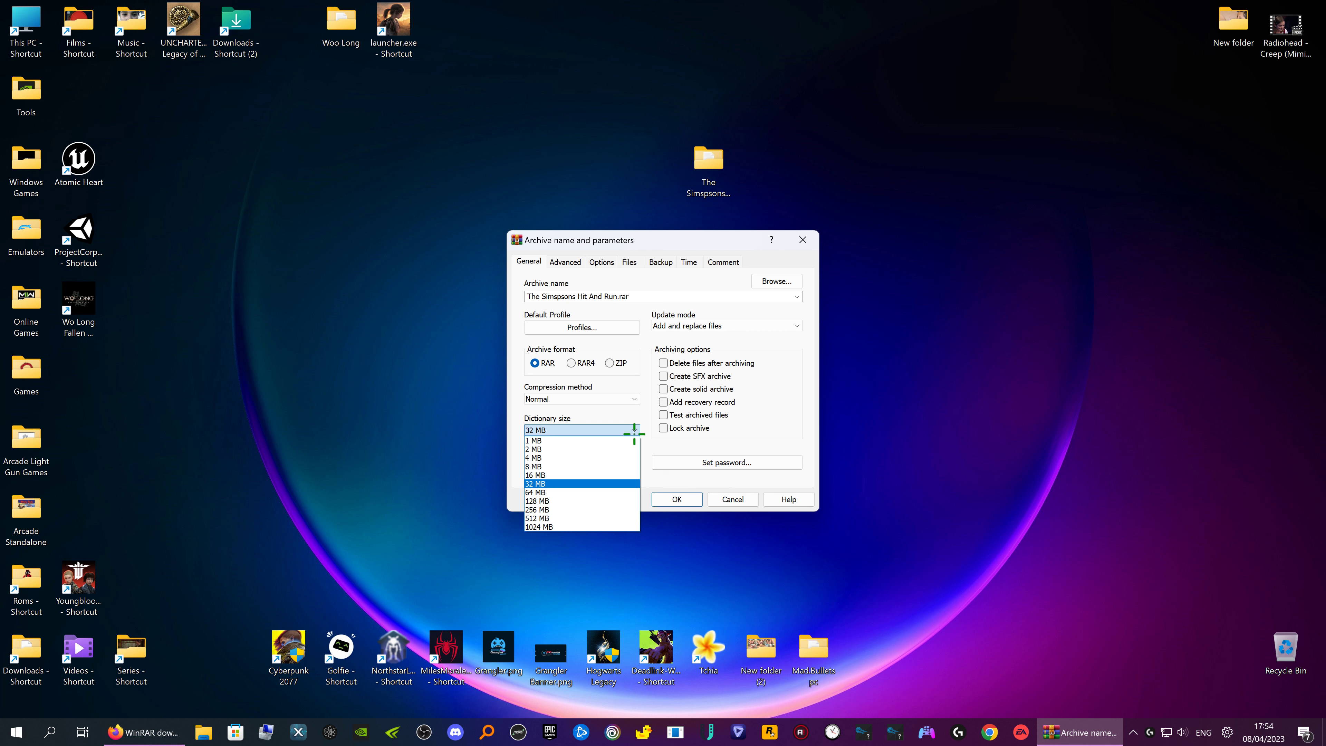
left_click(634, 430)
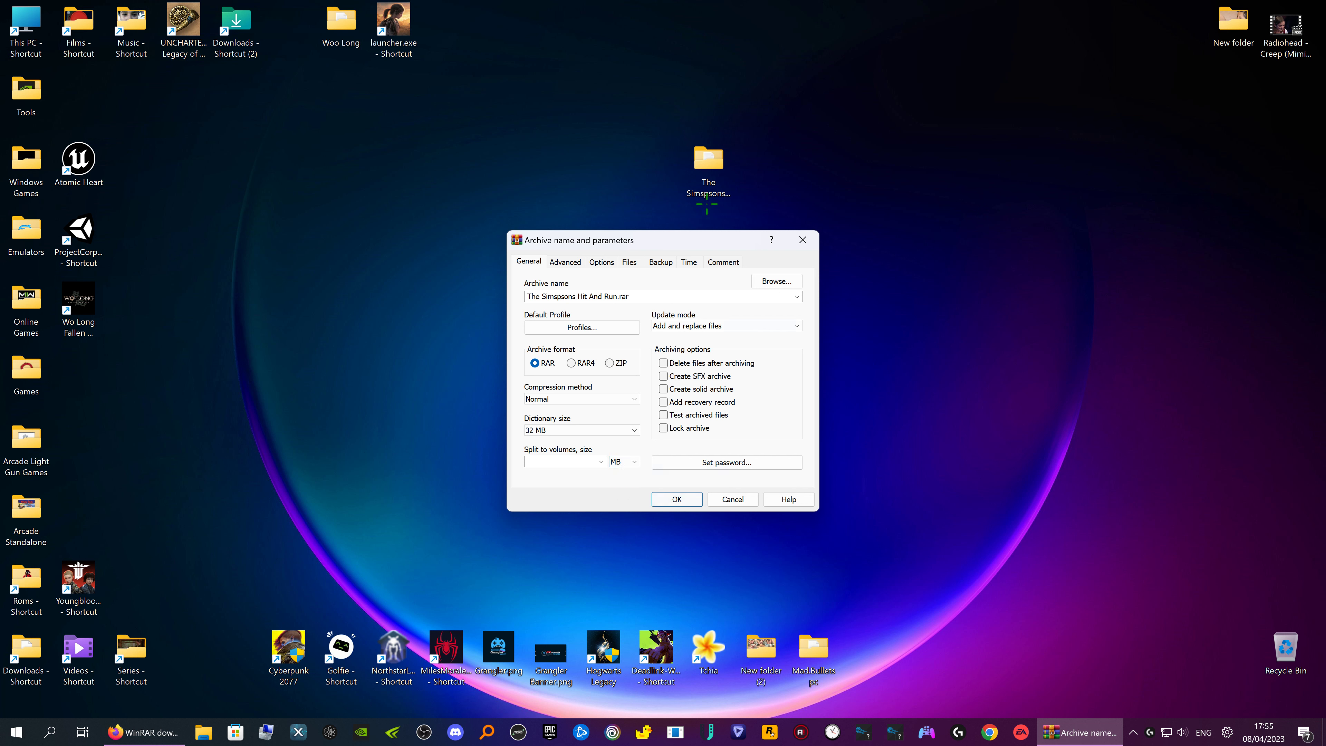
Move the folder away to the upper right of the desktop and start creating "The Simspsons Hit And Run.rar" with the default RAR settings
left_click_drag(728, 158, 1140, 190)
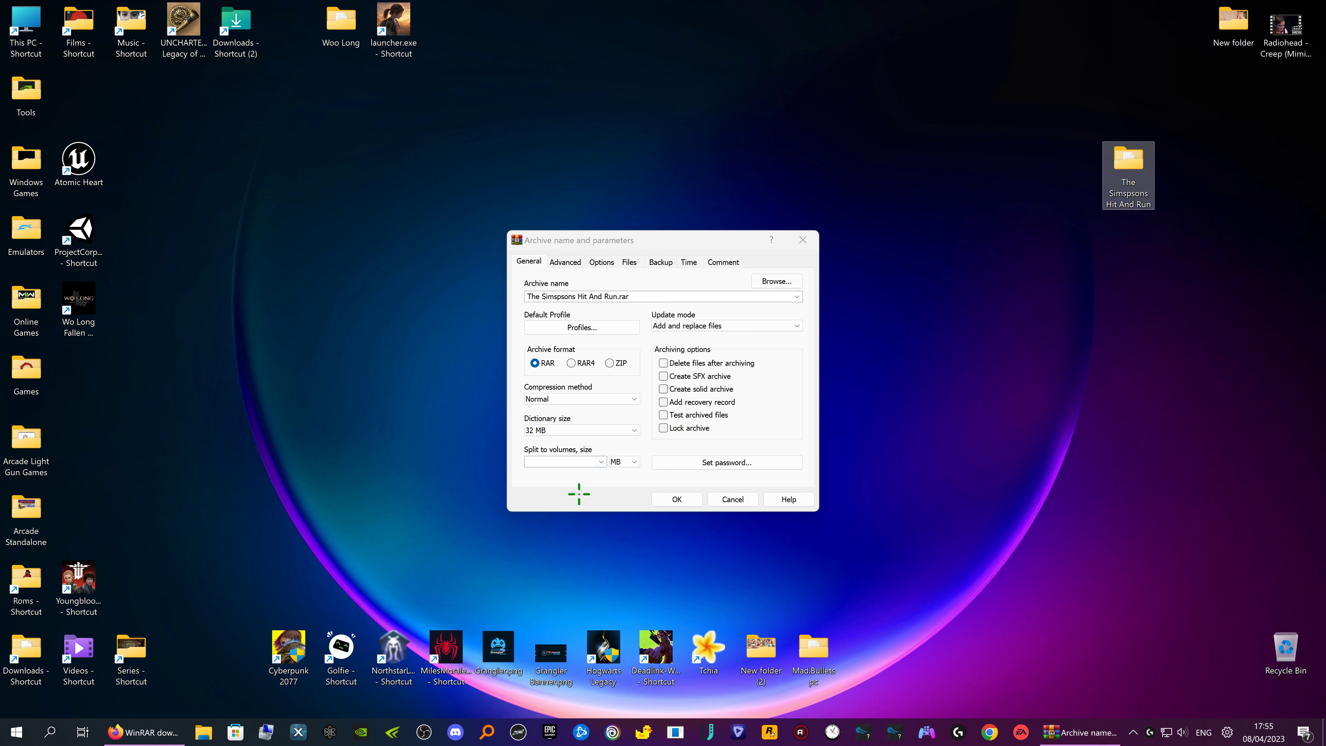
left_click(622, 492)
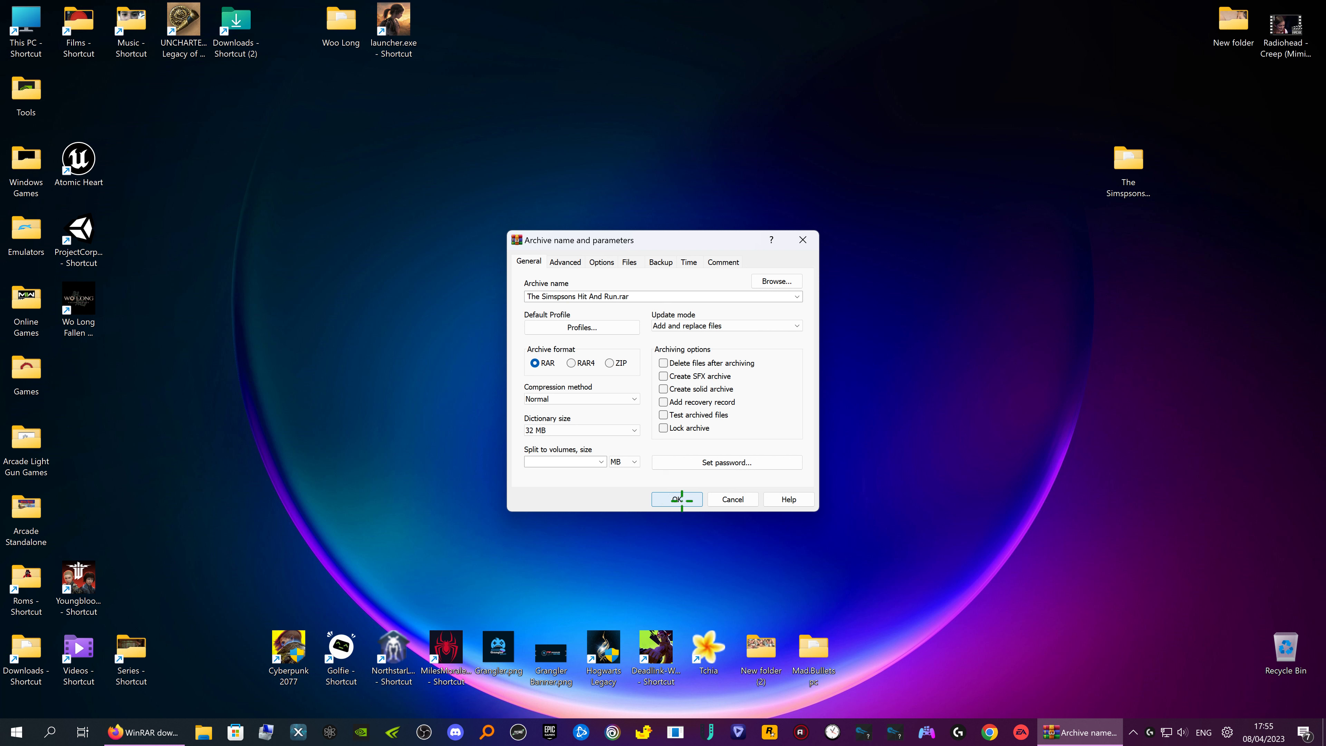
left_click(677, 499)
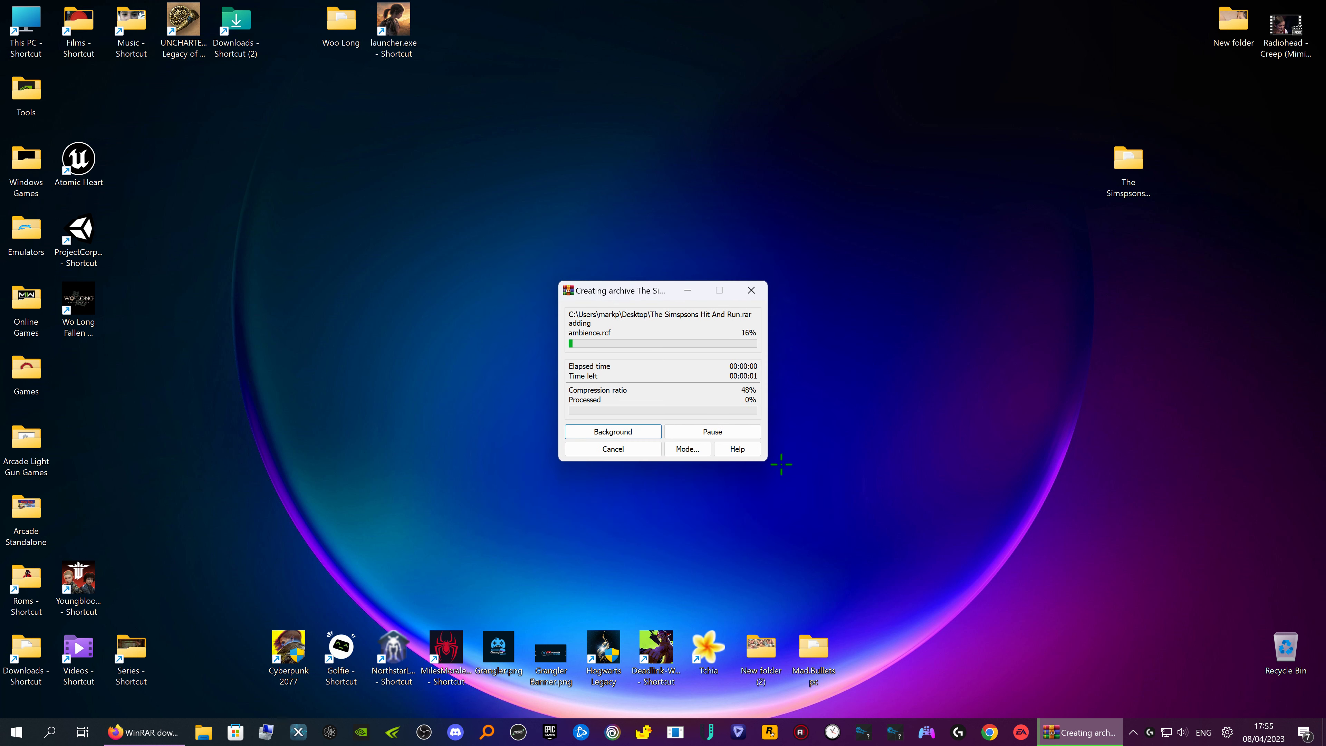